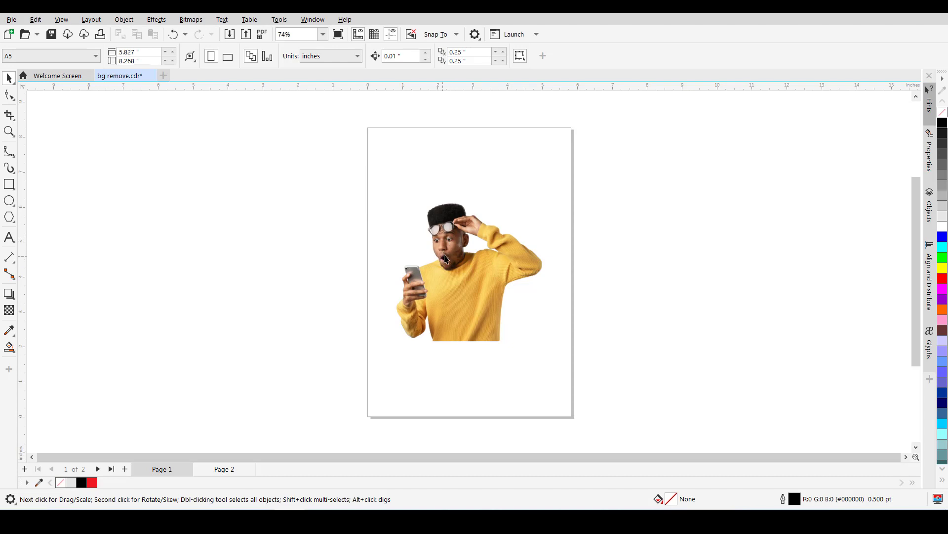
Add a page-sized rectangle behind the cut-out man on Page 1 and fill it black
left_click(311, 236)
key("z")
left_click_drag(338, 164, 578, 355)
key("space")
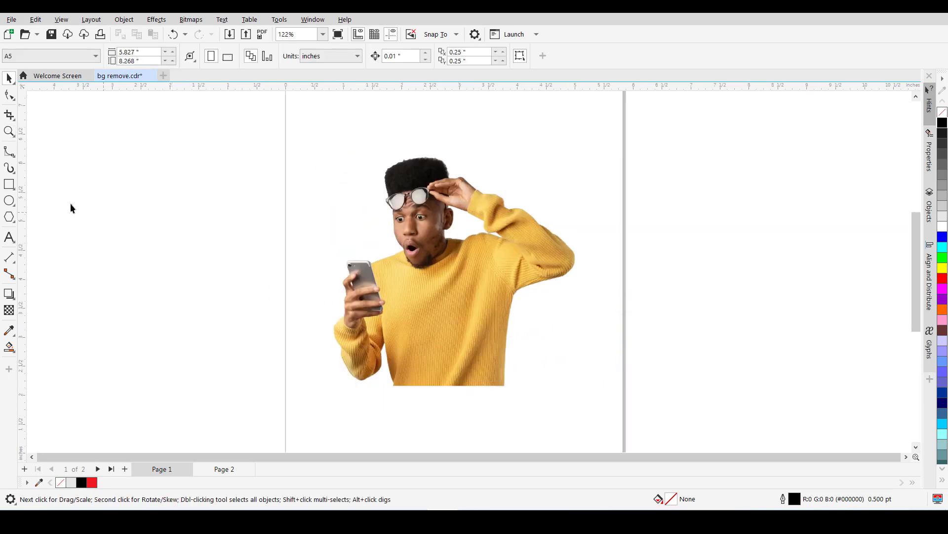
double_click(9, 184)
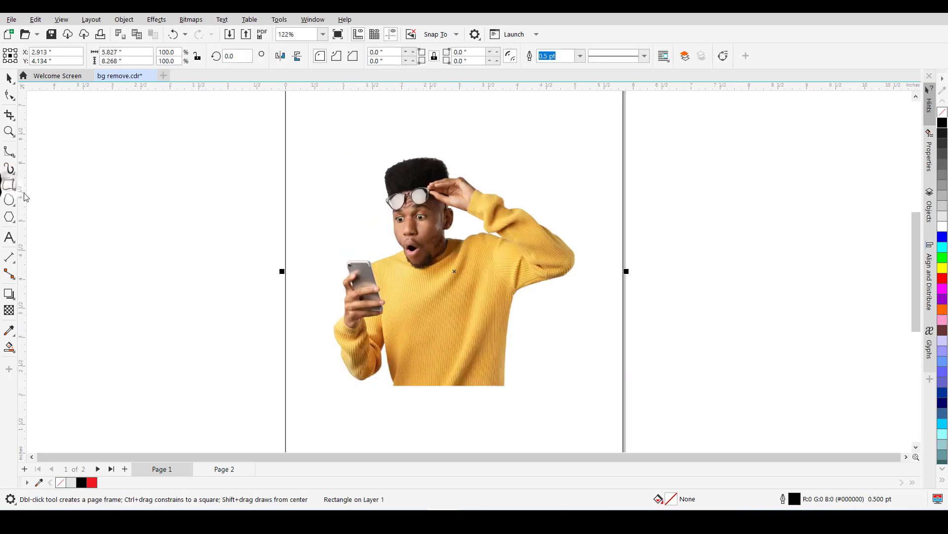
key("space")
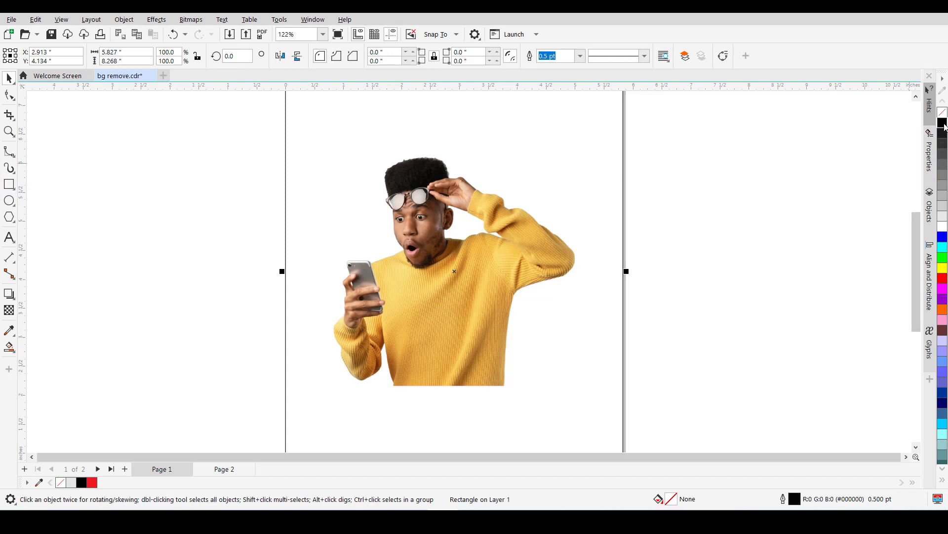
left_click(943, 123)
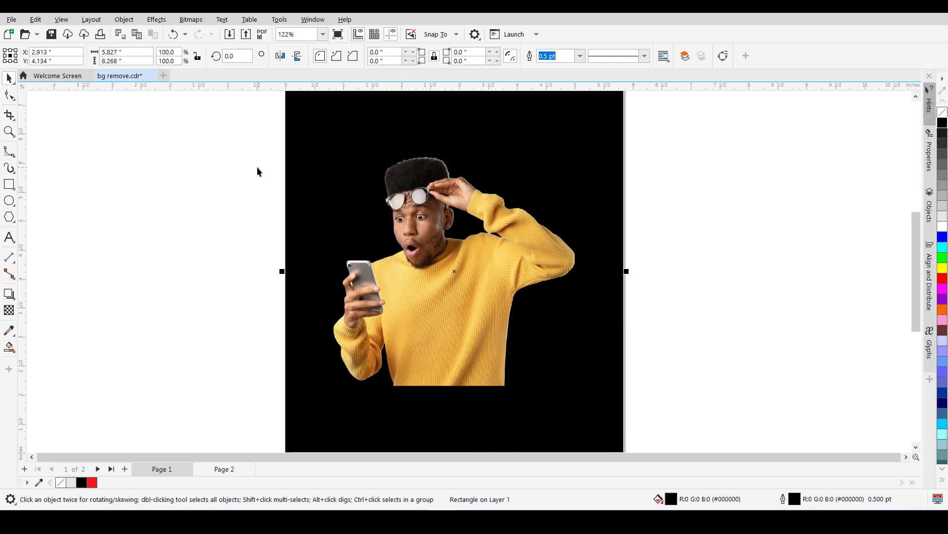
key("z")
left_click_drag(259, 125, 627, 392)
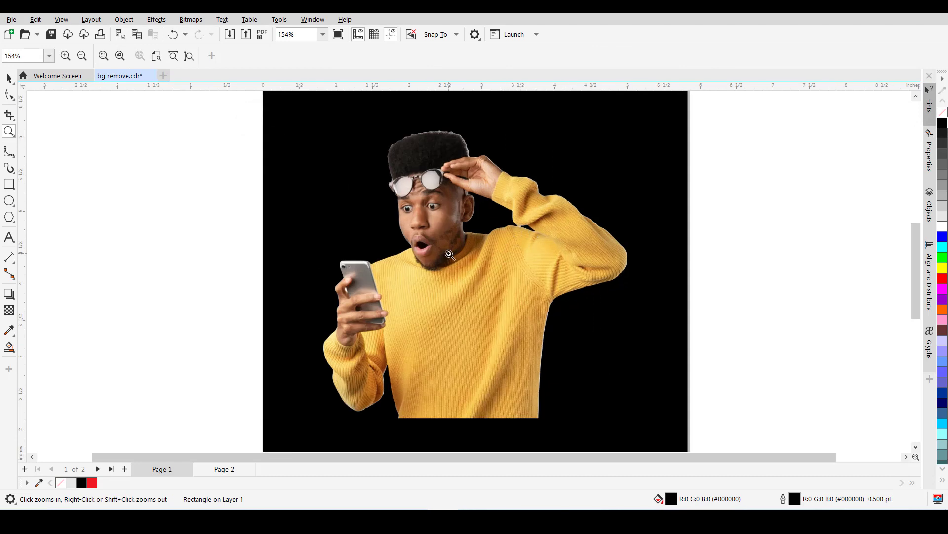
right_click(452, 295)
key("space")
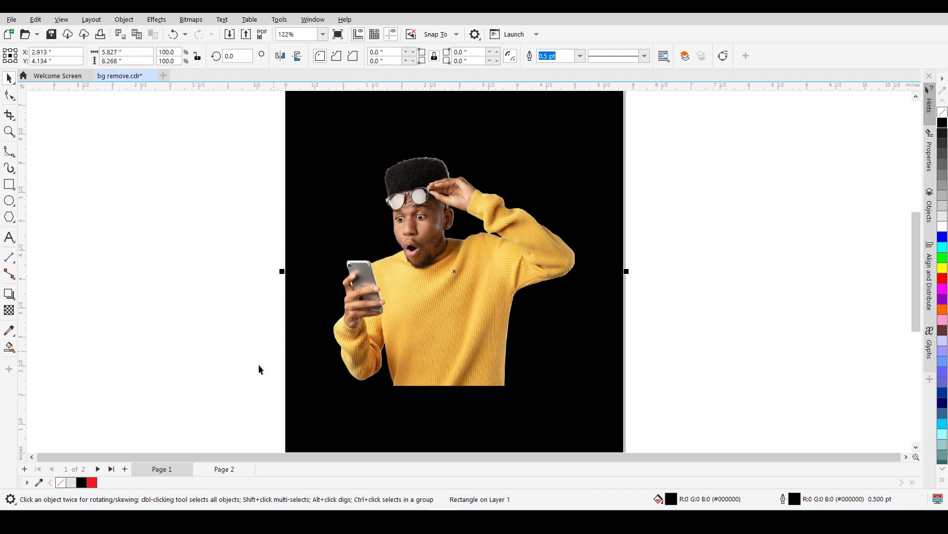
left_click(200, 383)
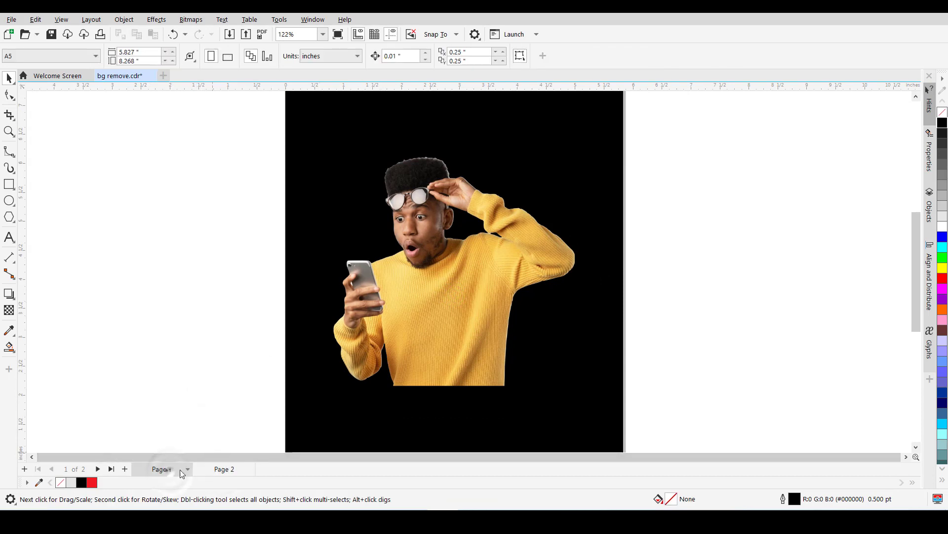
Import the photo 609fb0808a5af from the istock folder onto Page 2 and centre it on the page
left_click(225, 469)
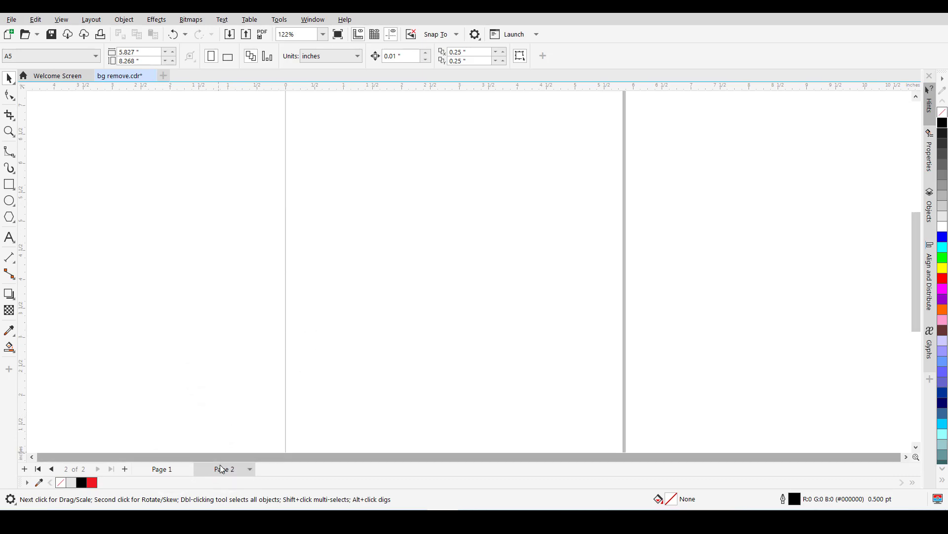
left_click(199, 282)
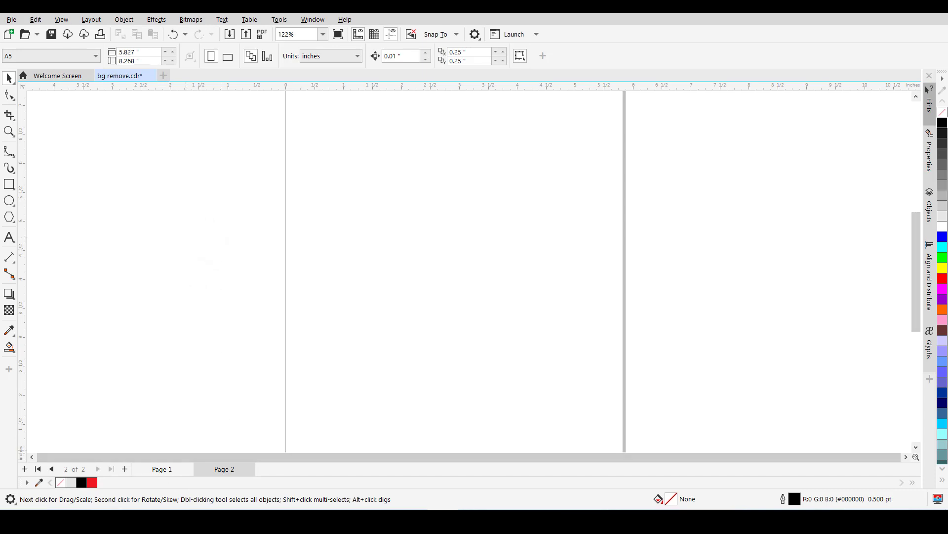
left_click(212, 521)
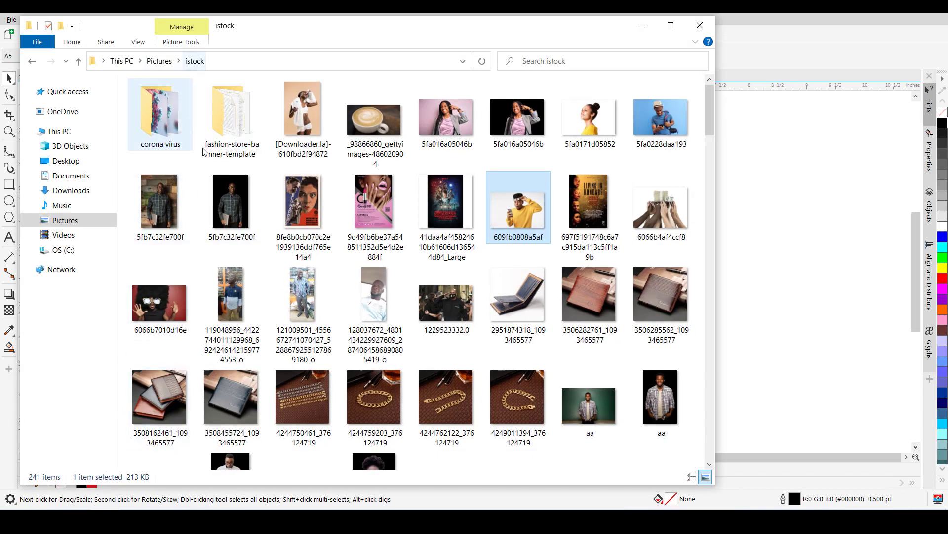
left_click_drag(515, 208, 439, 265)
key("p")
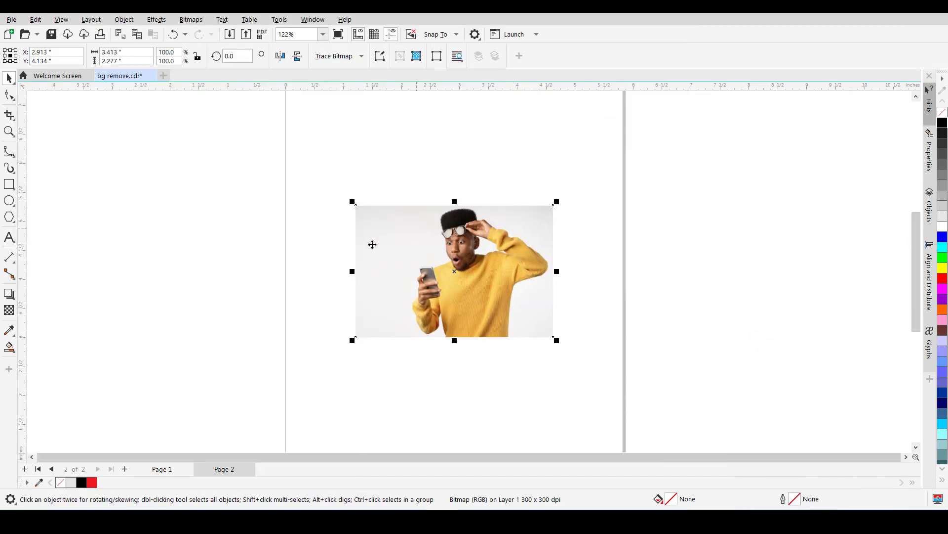
Enlarge the photo on Page 2 proportionally to about 4.025 by 2.685 inches and centre it on the page again
left_click(242, 253)
left_click(383, 279)
left_click_drag(350, 199, 320, 181)
left_click(236, 257)
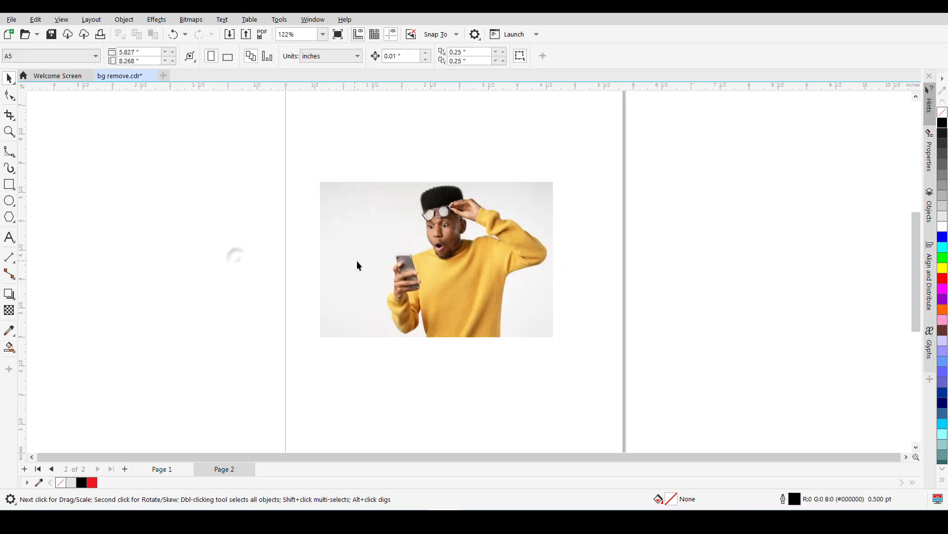
left_click(378, 257)
key("p")
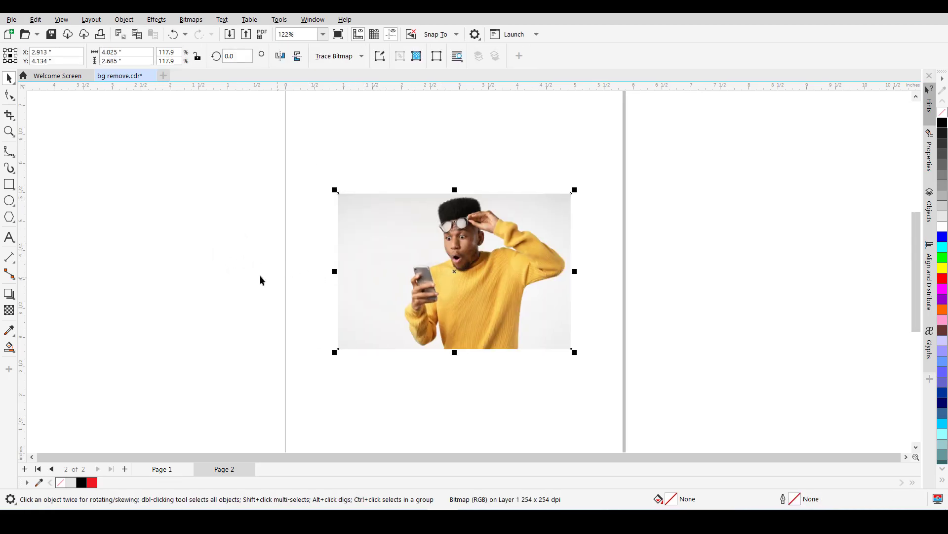
left_click(261, 280)
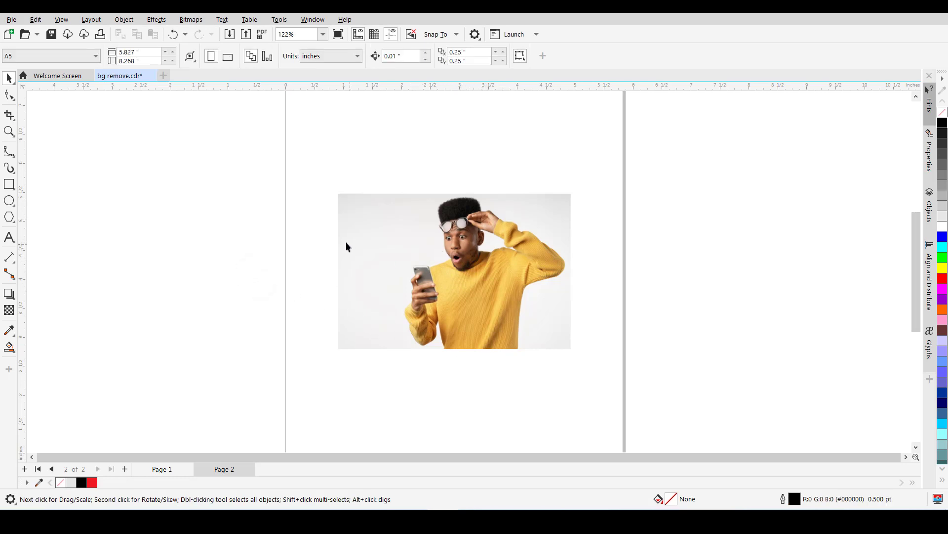
Compare the cut-out on Page 1 with the original photo on Page 2
left_click(165, 469)
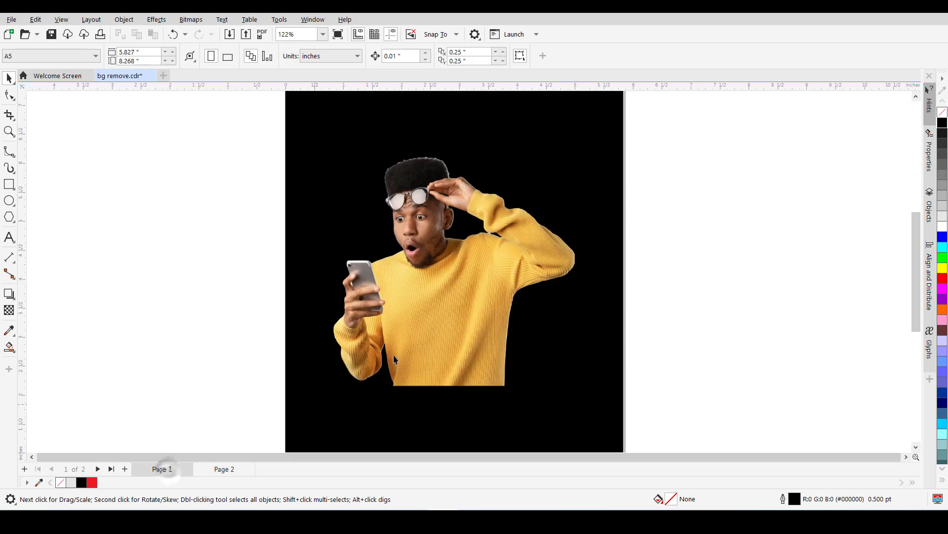
left_click(225, 468)
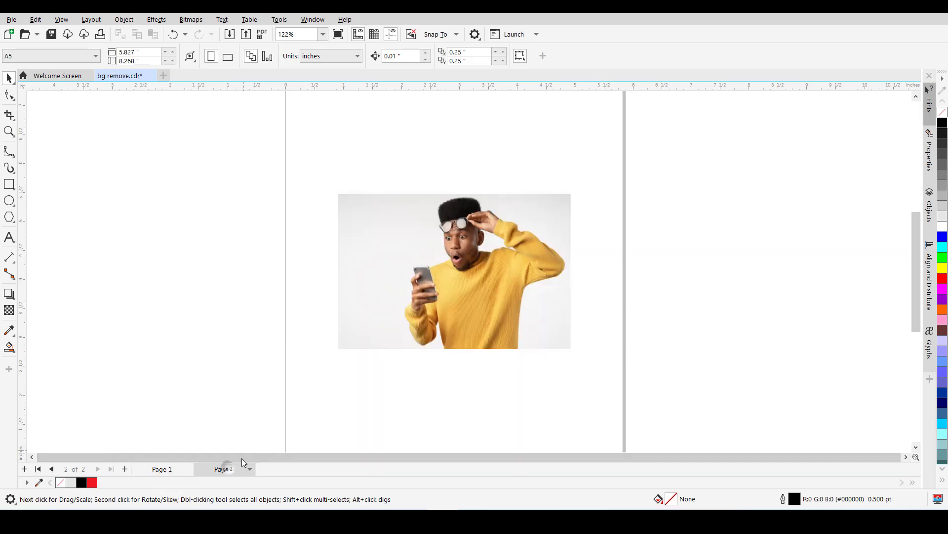
left_click(269, 287)
left_click(404, 242)
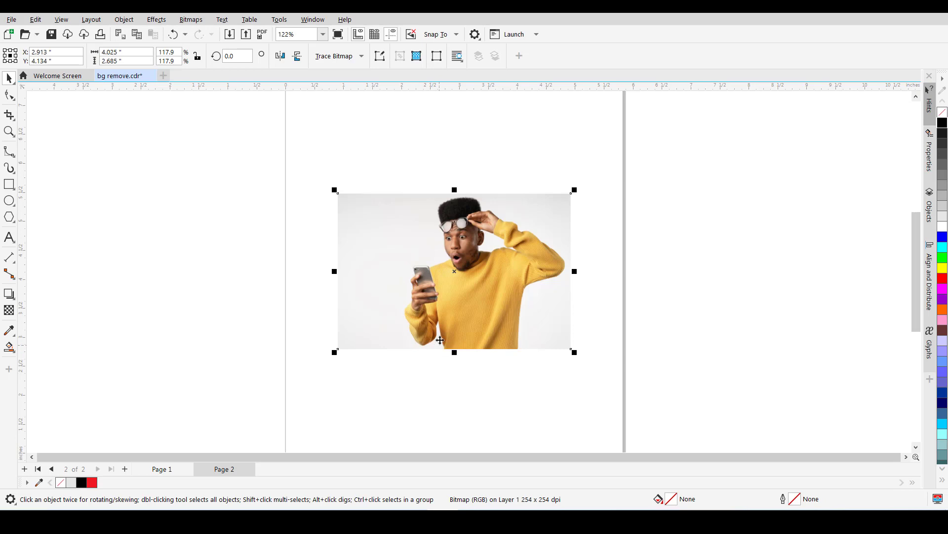
left_click(303, 231)
left_click(415, 222)
left_click(414, 157)
left_click(426, 203)
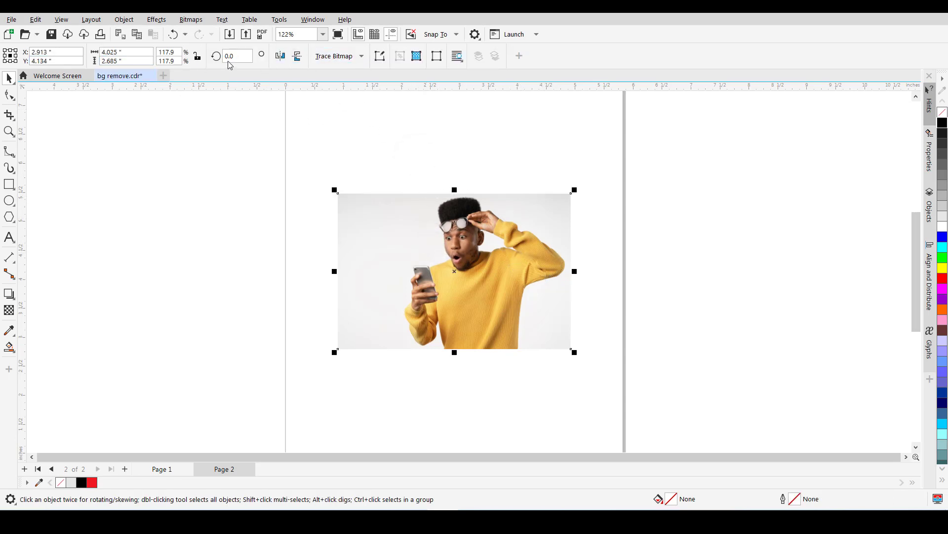
left_click(197, 21)
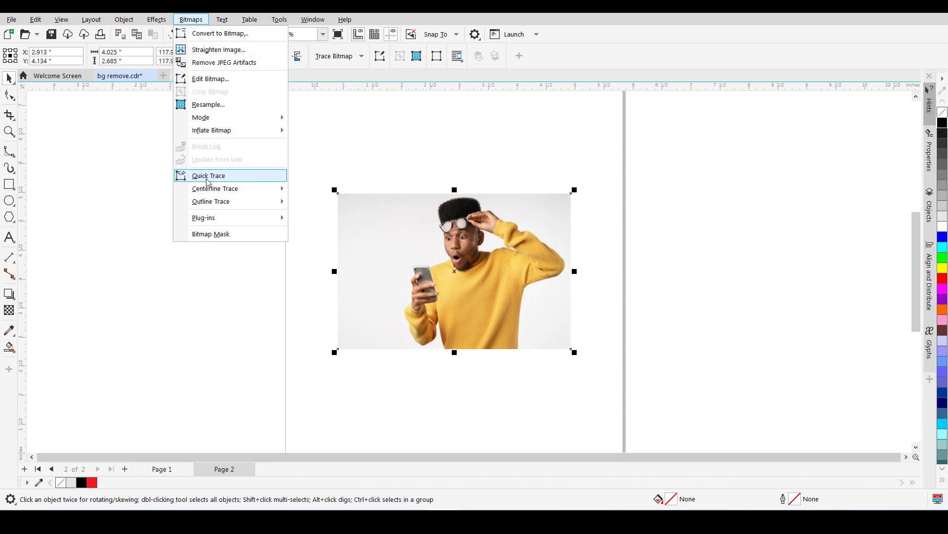
mouse_move(219, 193)
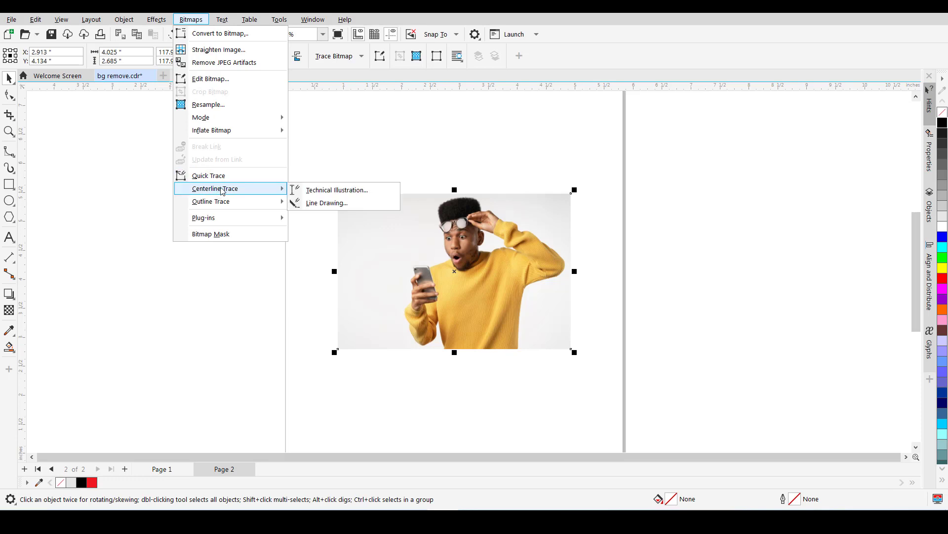
mouse_move(179, 206)
left_click(142, 214)
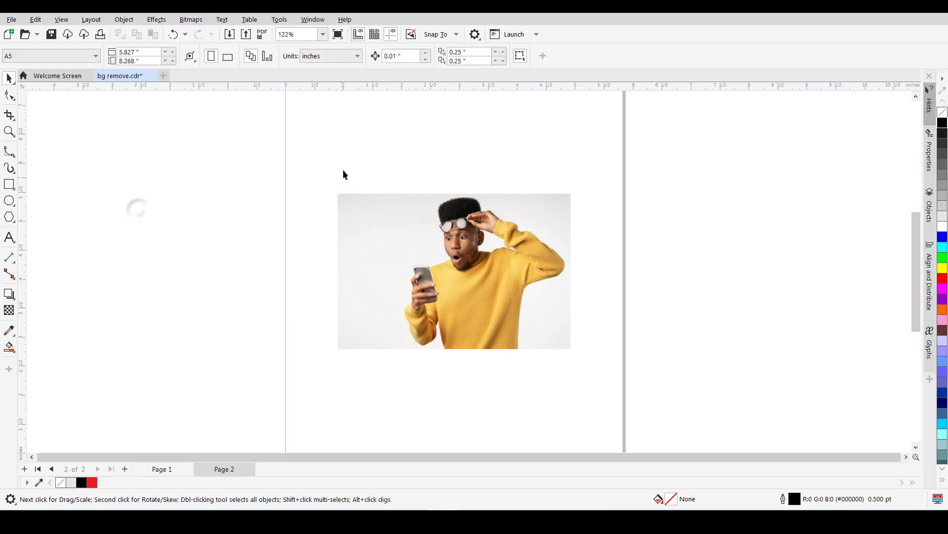
Run Quick Trace on the Page 2 photo and move the traced group off the page, beside the photo
left_click(459, 242)
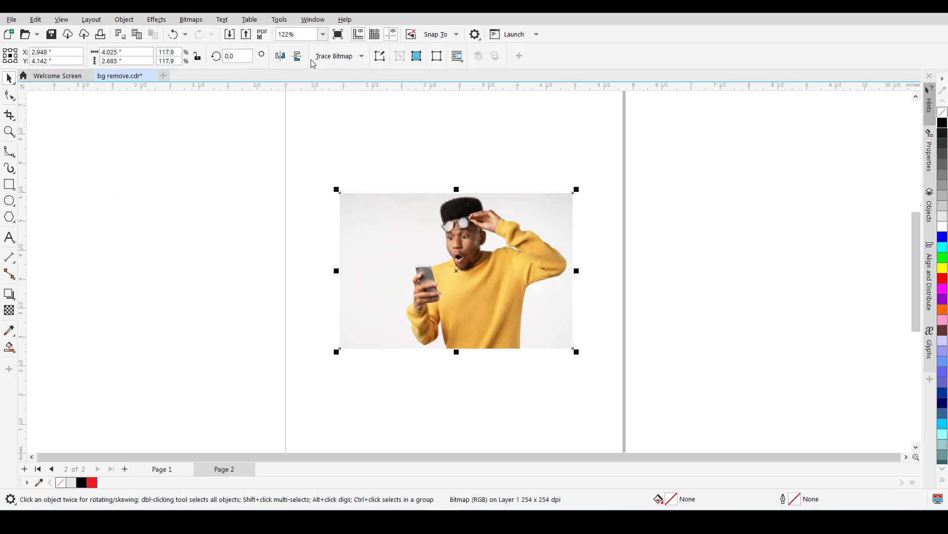
left_click(361, 57)
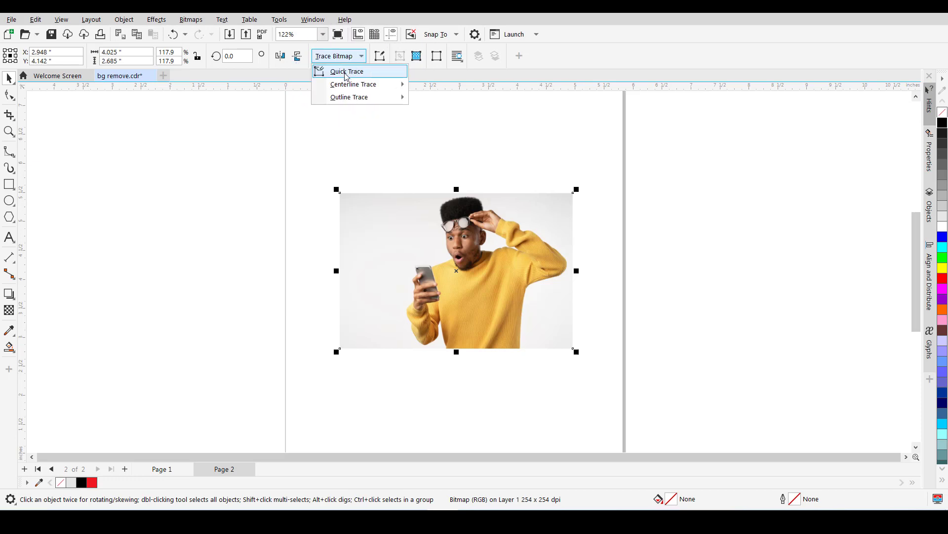
left_click(346, 72)
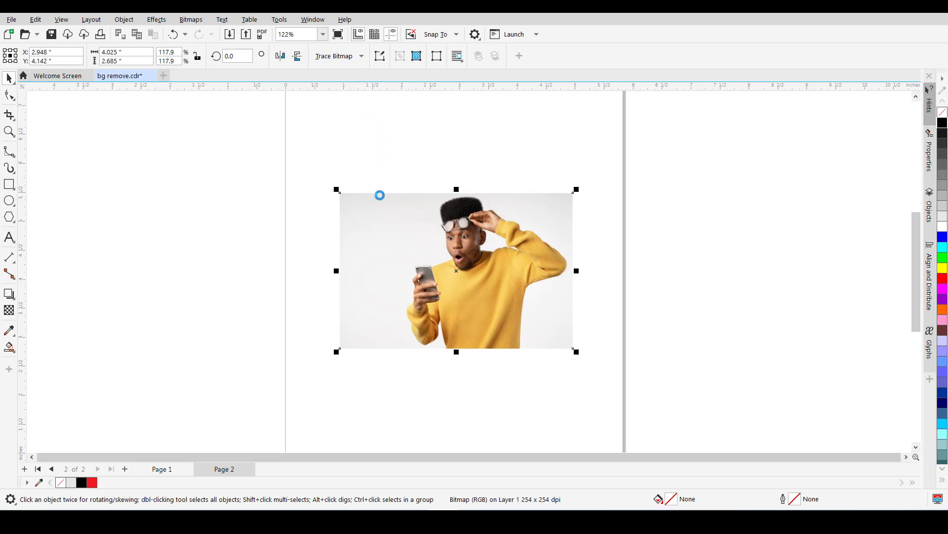
left_click_drag(461, 264, 765, 265)
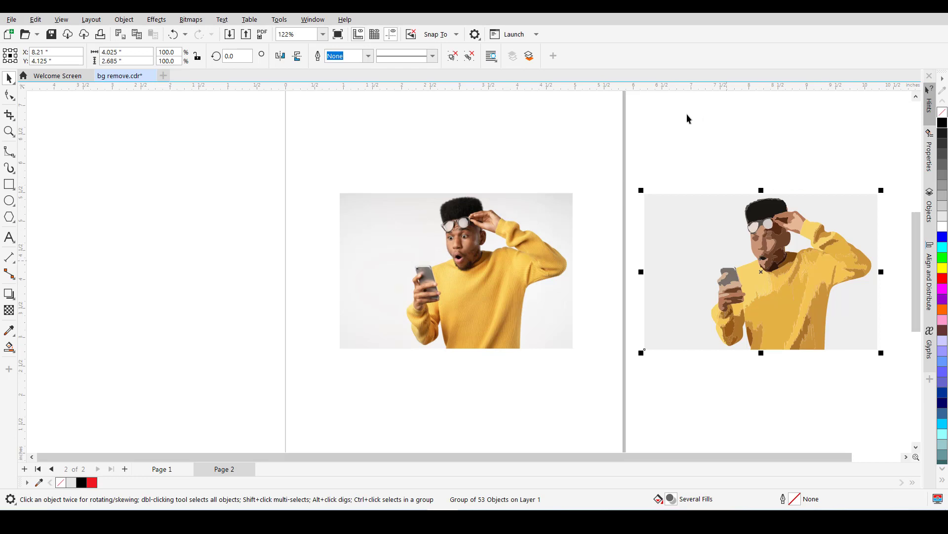
Ungroup the traced copy and pull its large light-grey background shape up and away from the figure
left_click(477, 265)
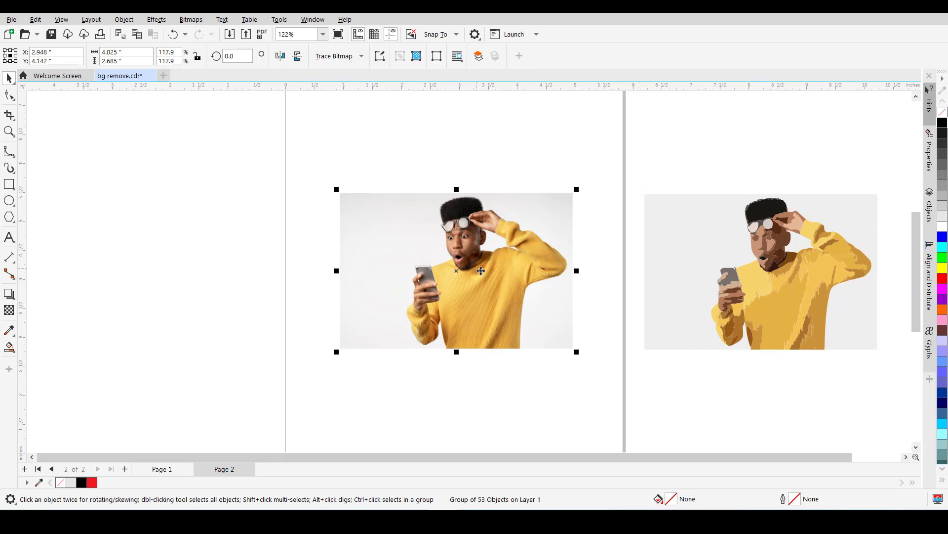
left_click(763, 279)
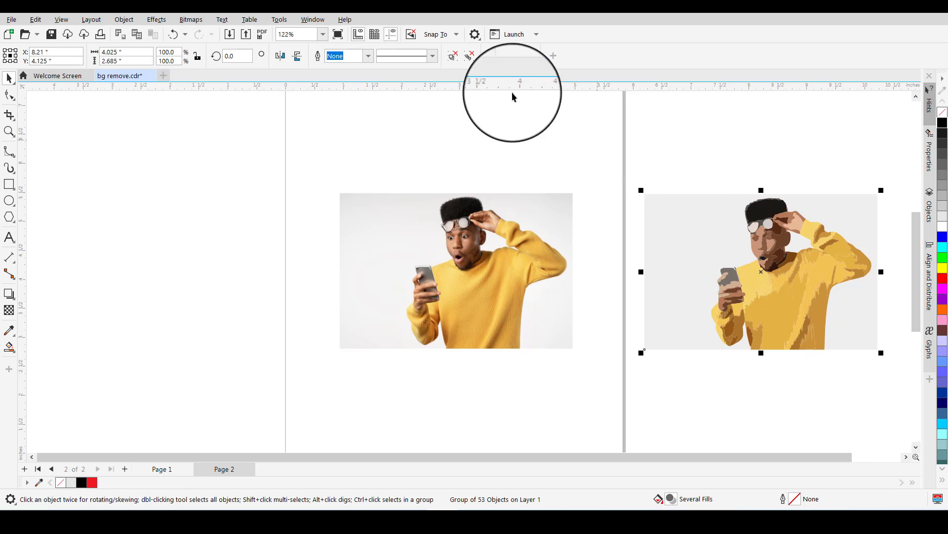
left_click(454, 58)
left_click(669, 179)
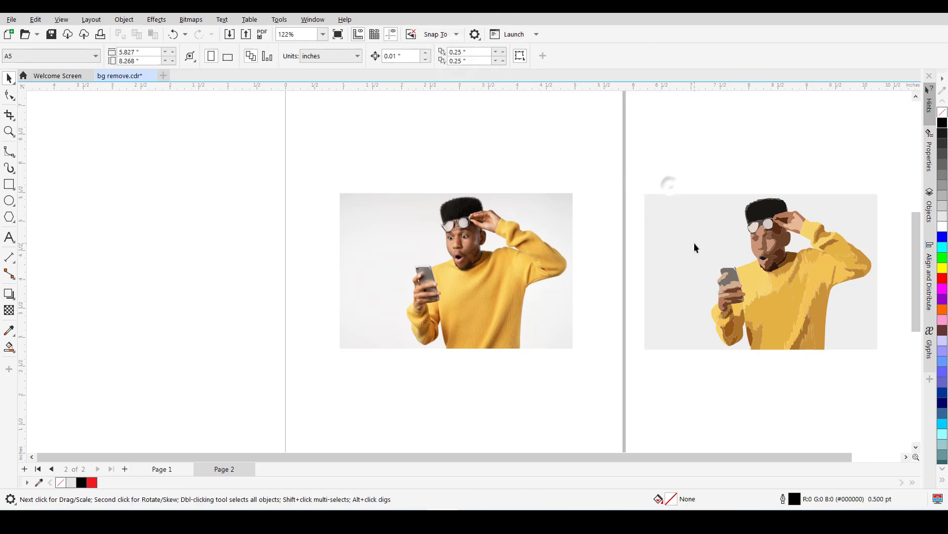
left_click_drag(694, 242, 666, 164)
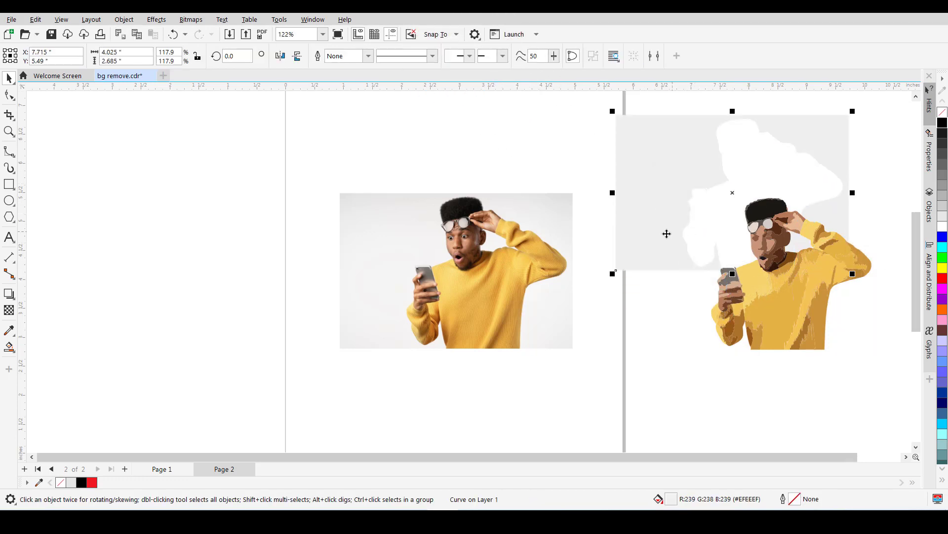
left_click_drag(667, 233, 661, 186)
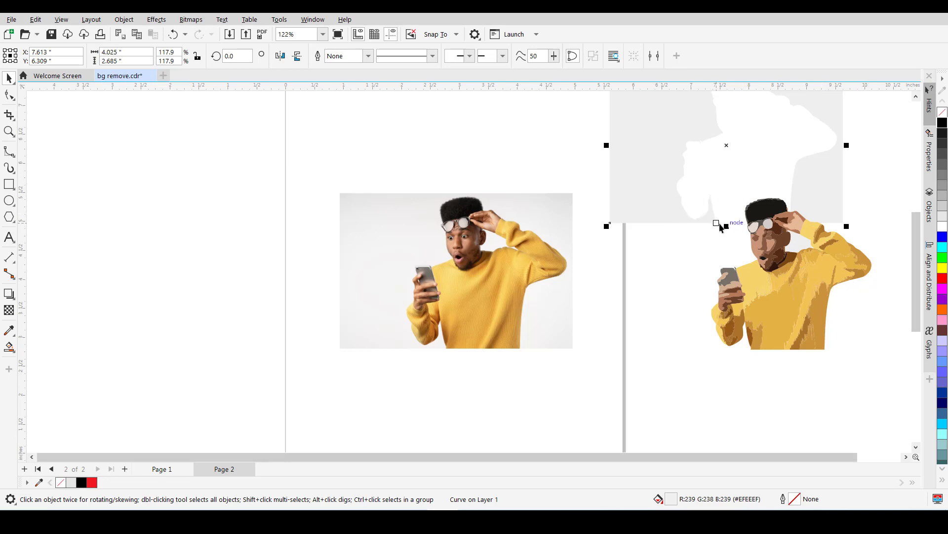
Delete the small background piece inside the raised arm, the large grey background shape and the remaining traced figure
left_click(801, 247)
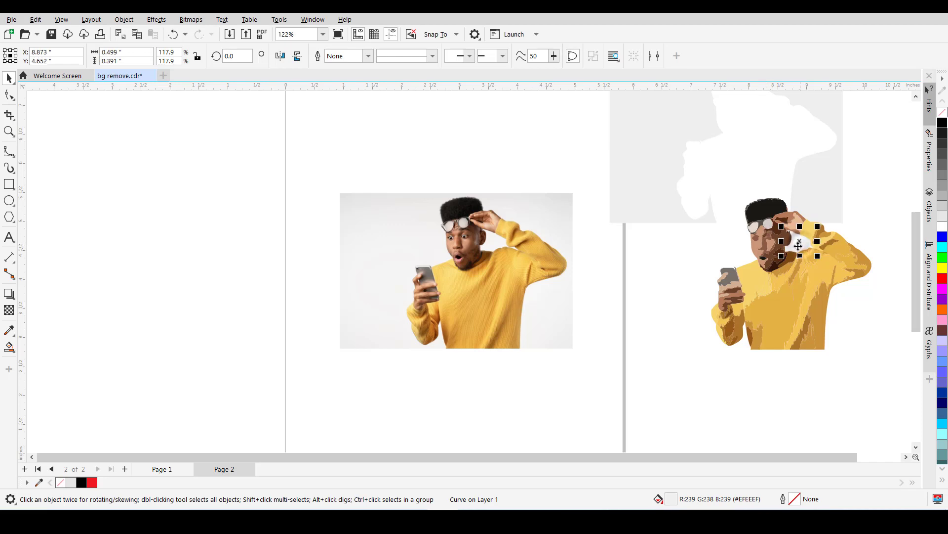
key("Delete")
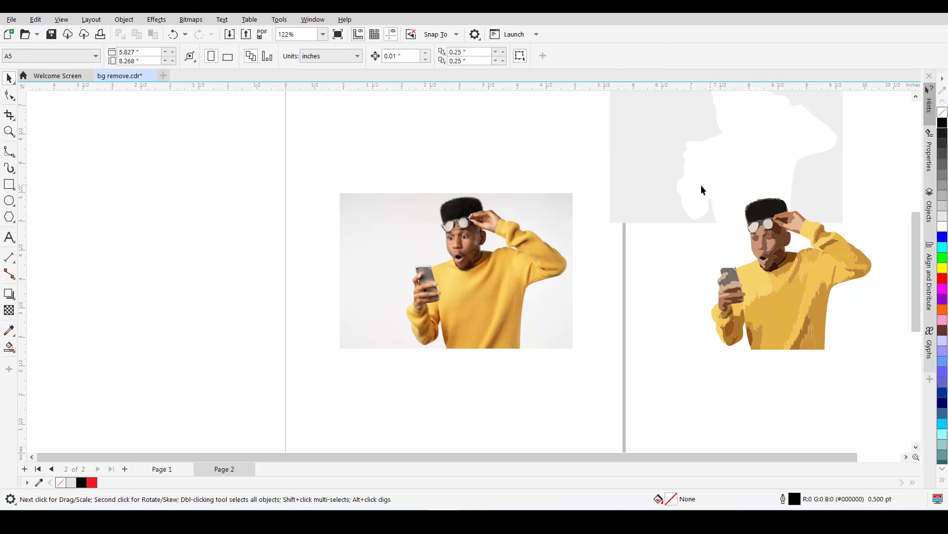
left_click(666, 190)
key("Delete")
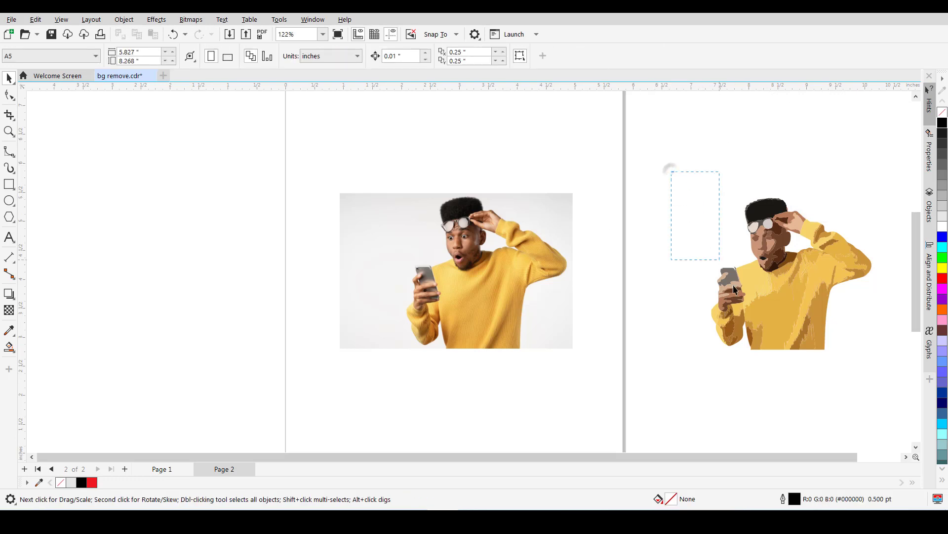
mouse_move(733, 289)
left_mouse_down()
mouse_move(885, 369)
mouse_move(855, 320)
left_mouse_up()
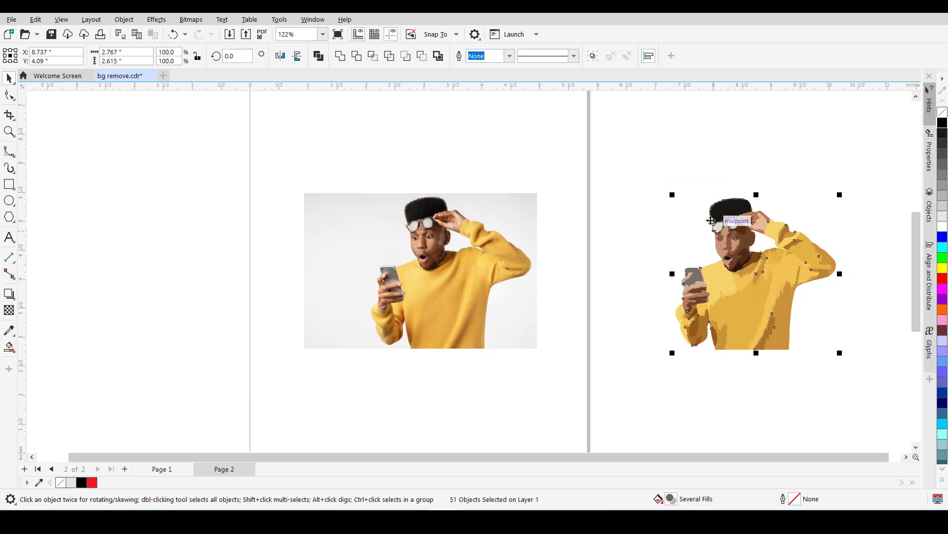
key("Delete")
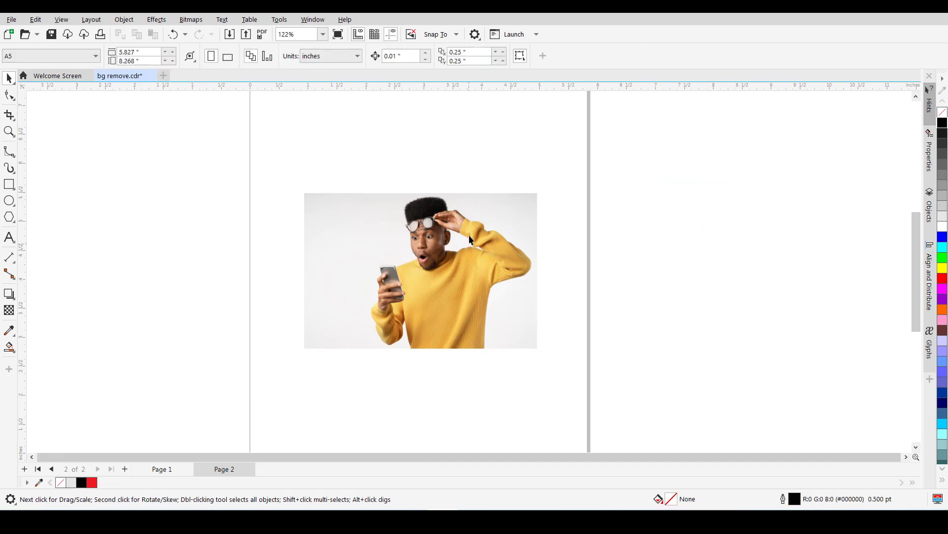
Outline-trace the Page 2 photo as a low quality image with detail 77 and smoothing 14, and move the traced group beside the photo
left_click(363, 242)
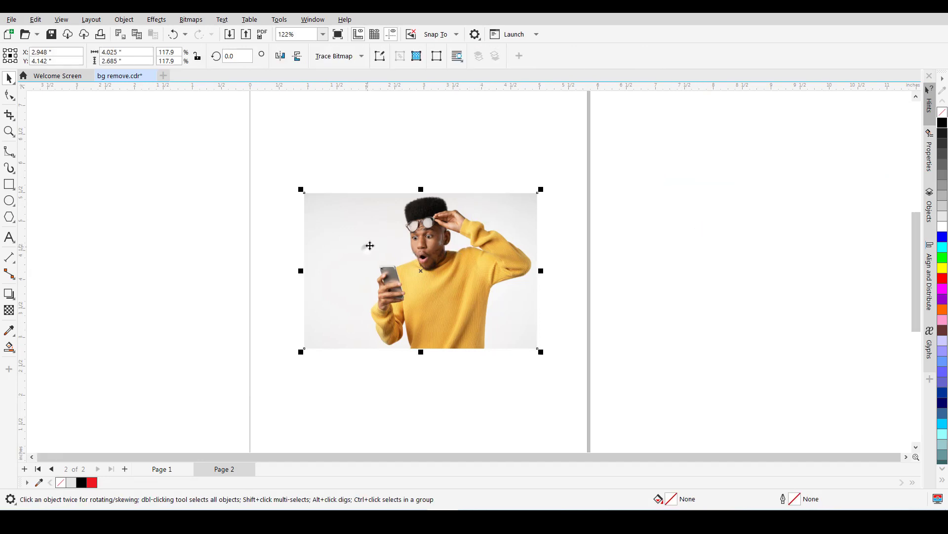
left_click(356, 58)
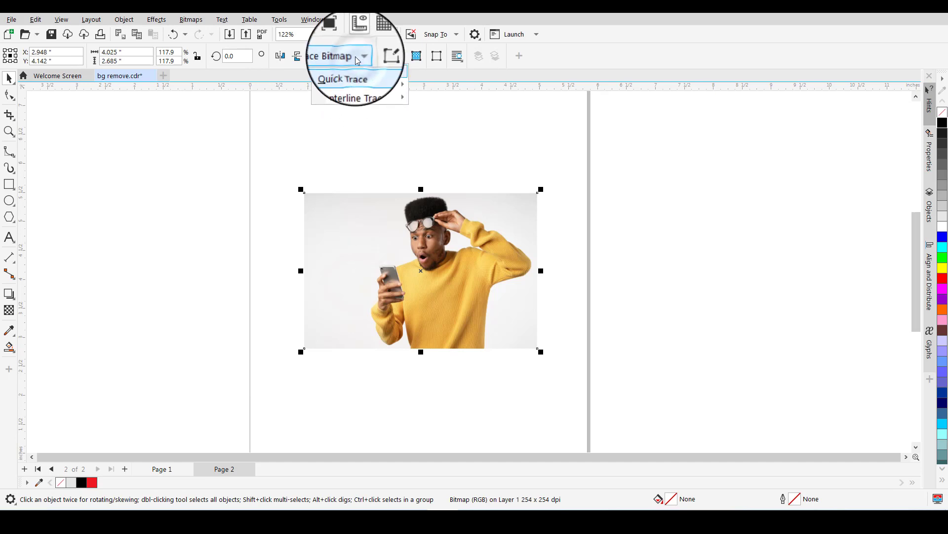
mouse_move(363, 99)
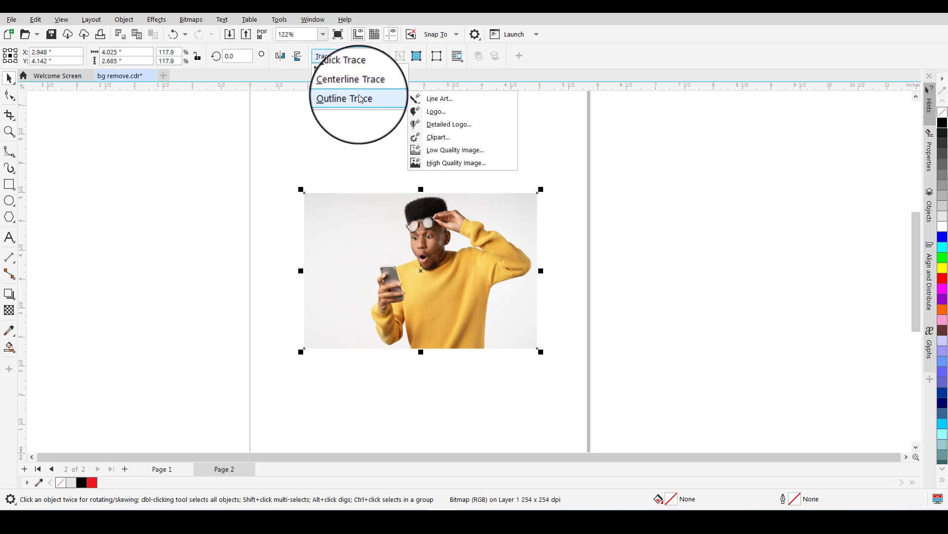
left_click(457, 150)
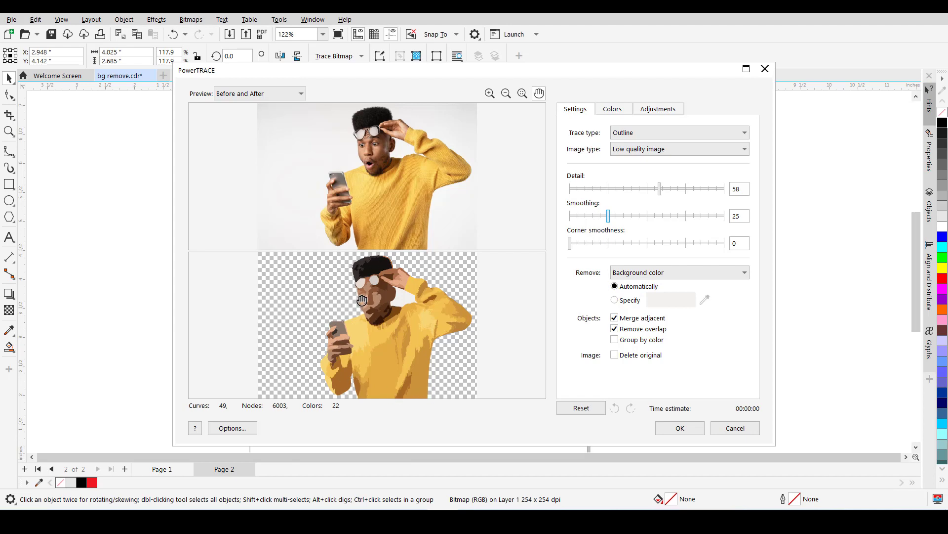
left_click(489, 94)
left_click(690, 190)
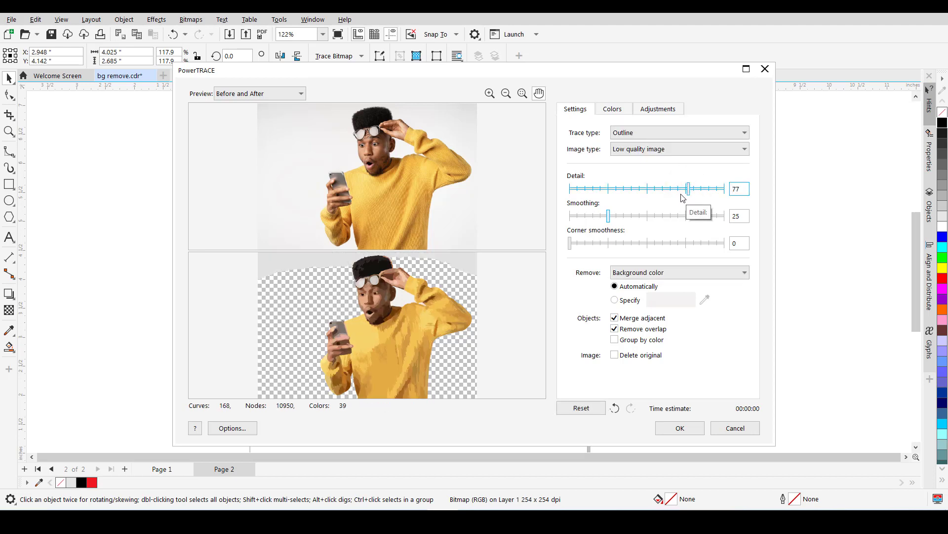
left_click(590, 216)
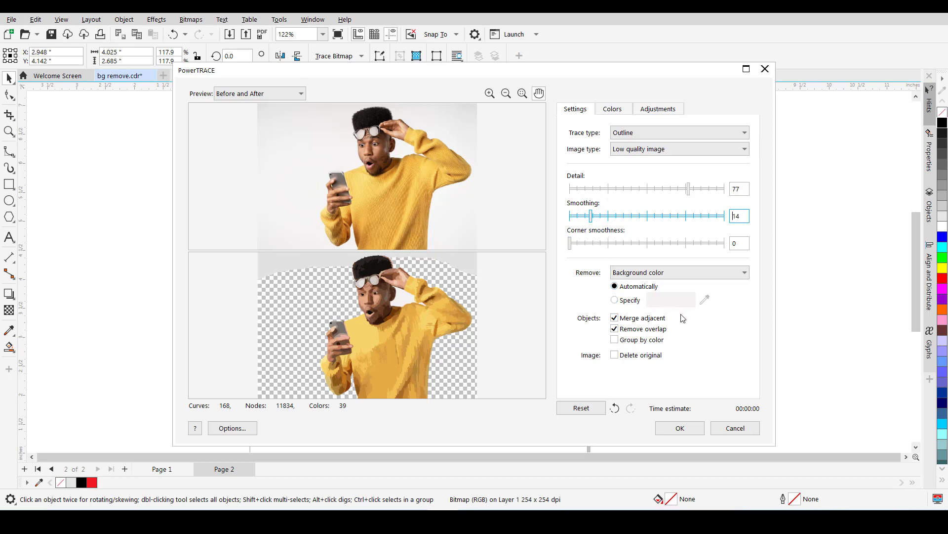
left_click(669, 428)
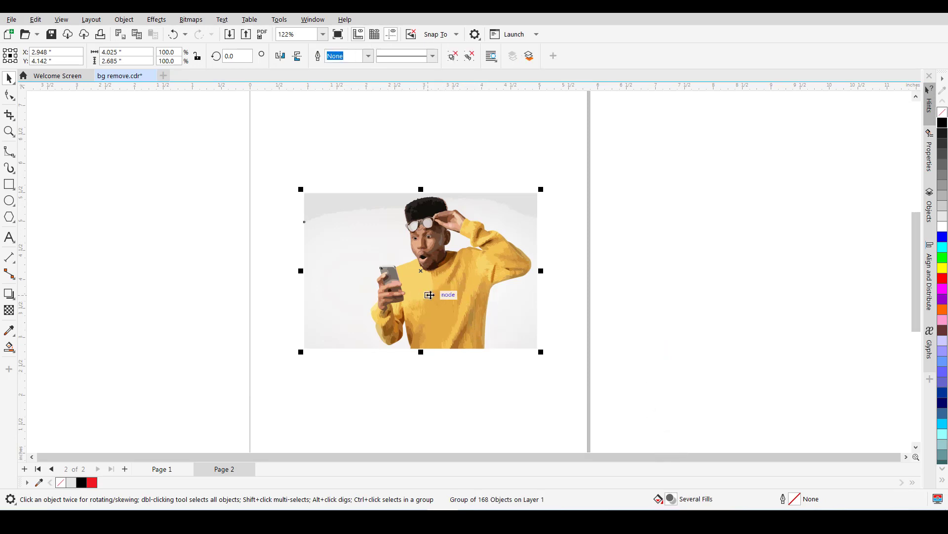
left_click_drag(424, 299, 664, 319)
left_click(628, 168)
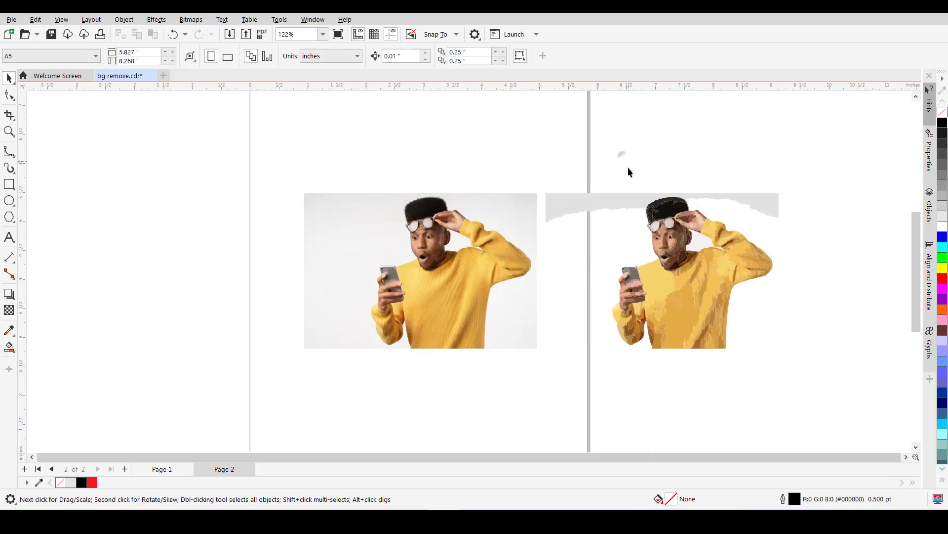
Ungroup the traced copy and delete the light-grey background band behind the figure's head
key("z")
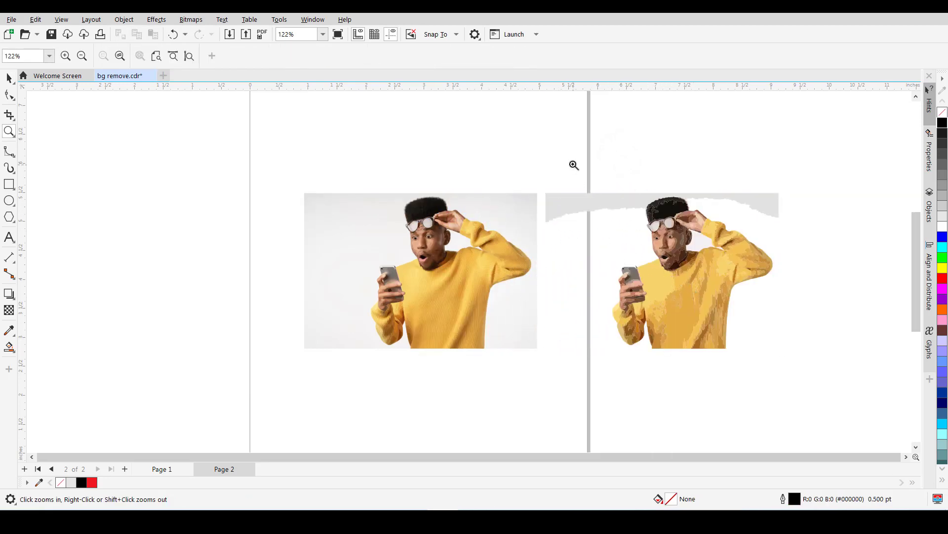
left_click_drag(572, 162, 778, 350)
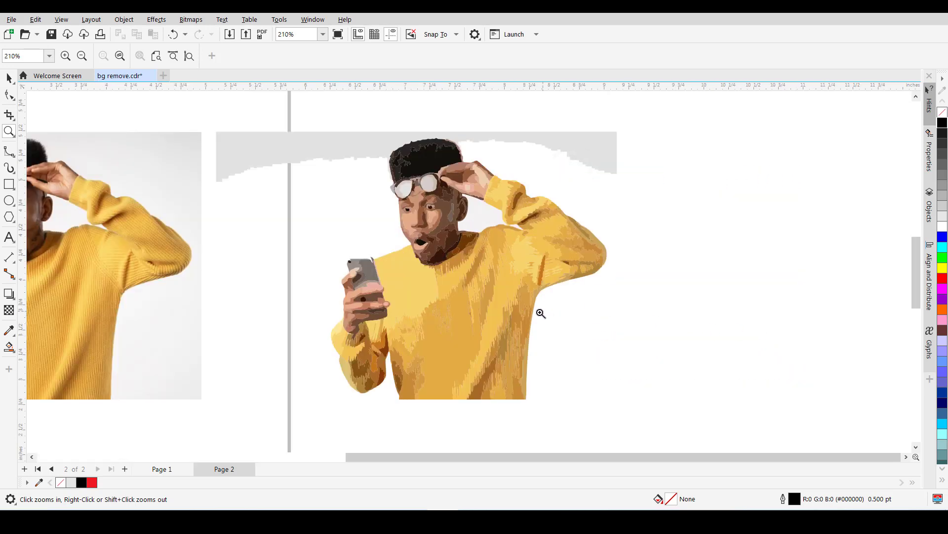
key("space")
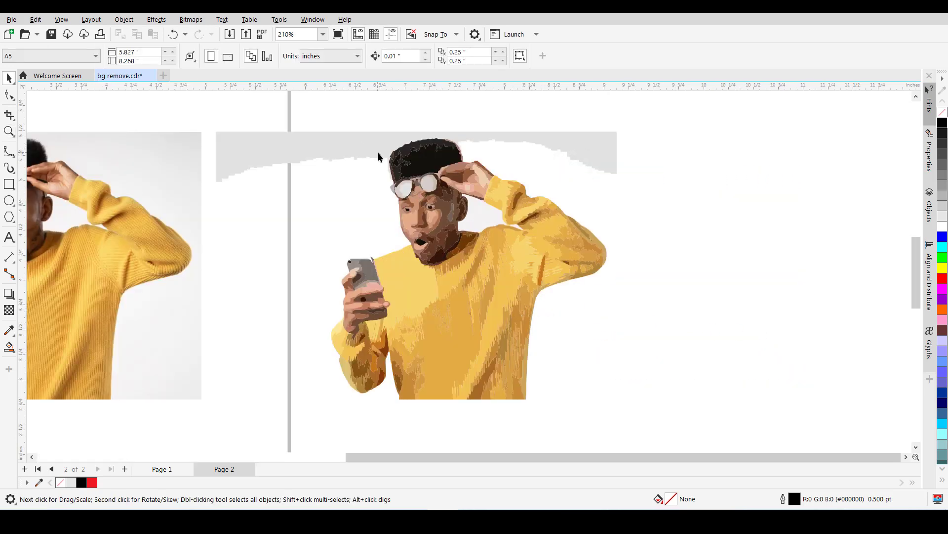
left_click(346, 148)
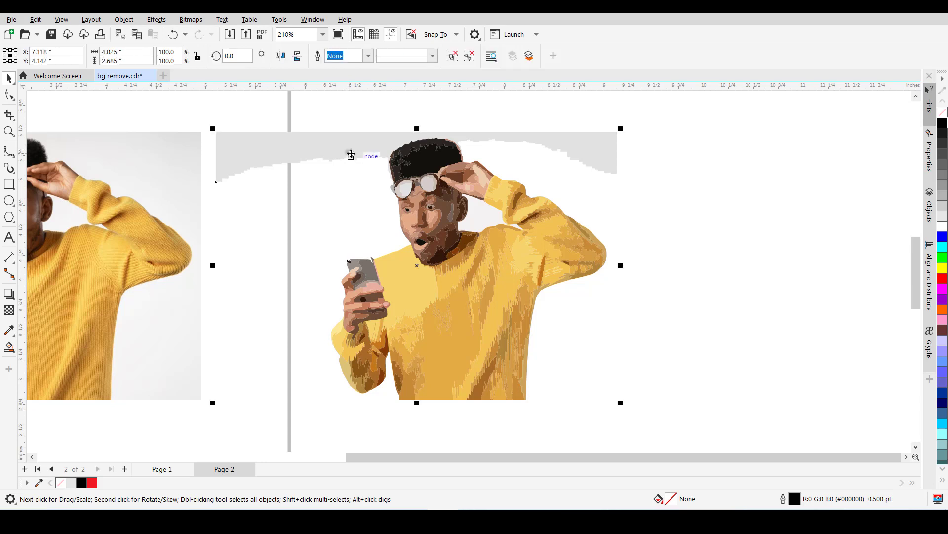
left_click(451, 58)
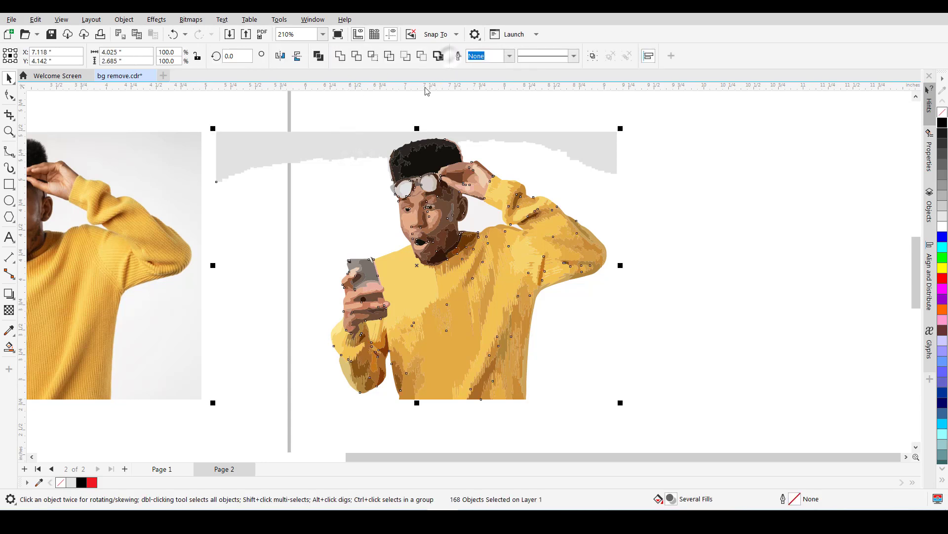
left_click(360, 150)
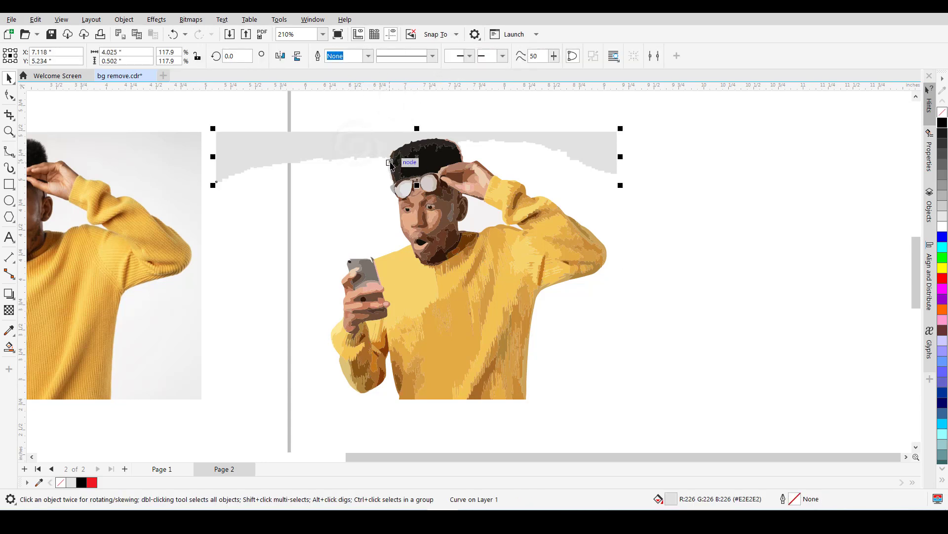
key("Delete")
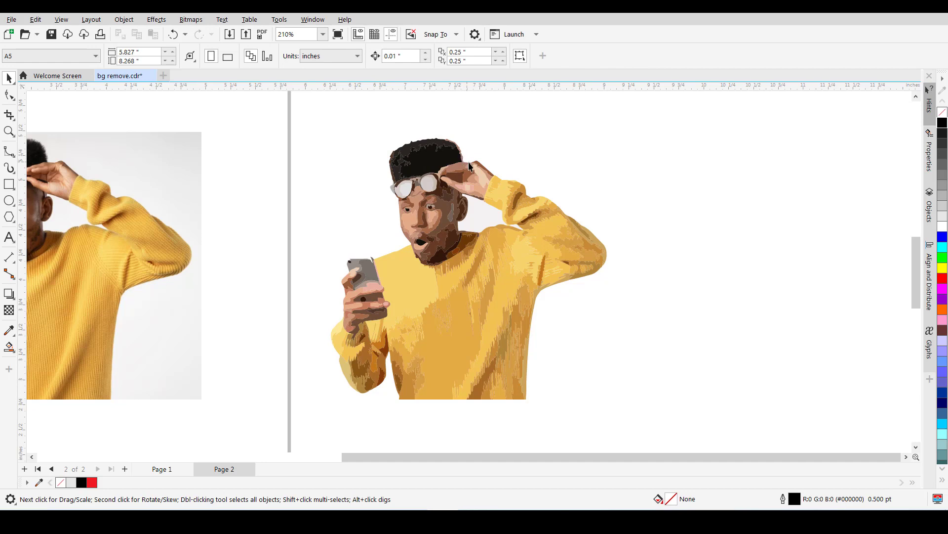
Draw a closed B-spline about 0.36 by 0.28 inches around the brown fringe on the hair edge beside the raised hand
key("F2")
left_click_drag(417, 123, 519, 180)
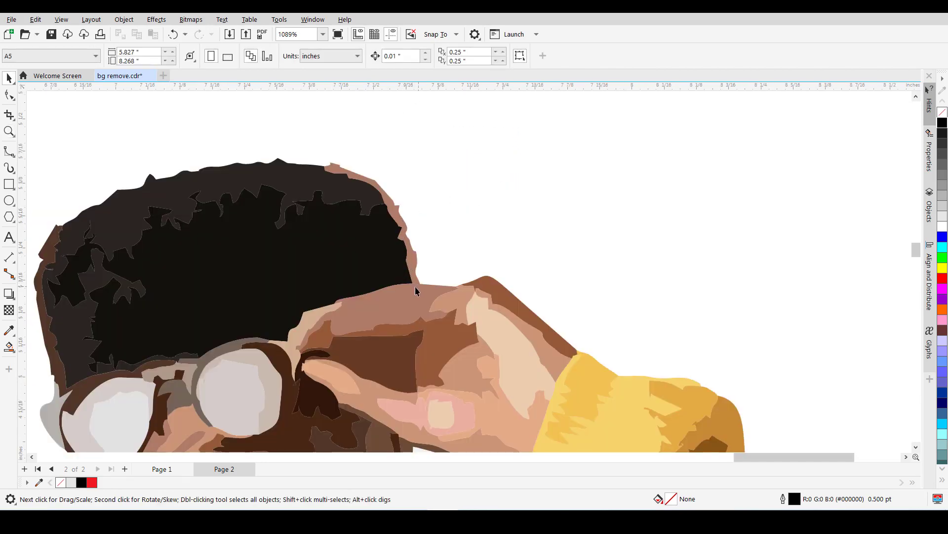
left_click(7, 151)
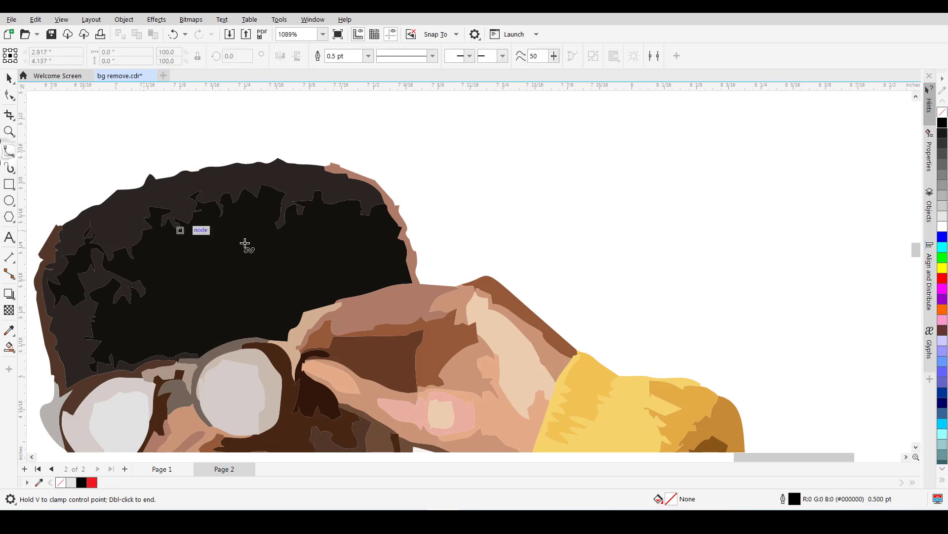
left_click(463, 262)
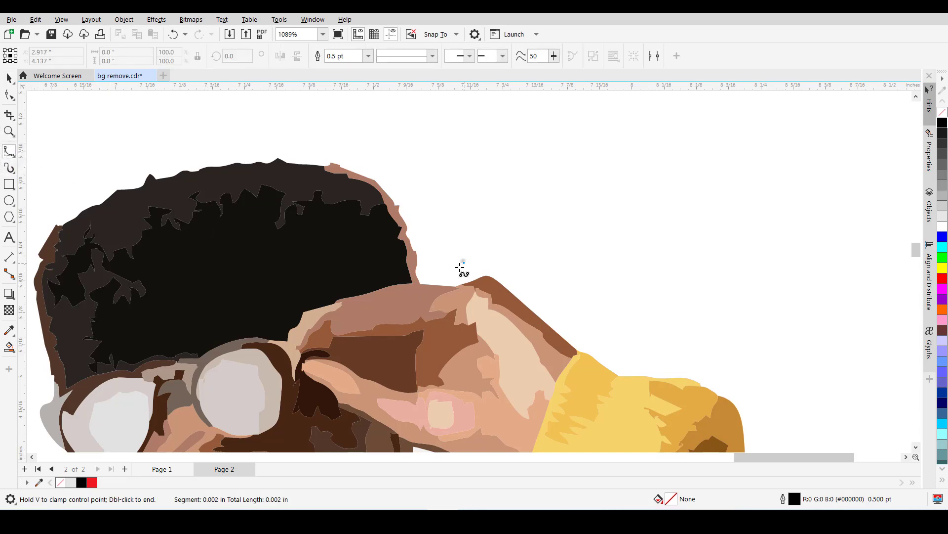
left_click(413, 283)
left_click(365, 267)
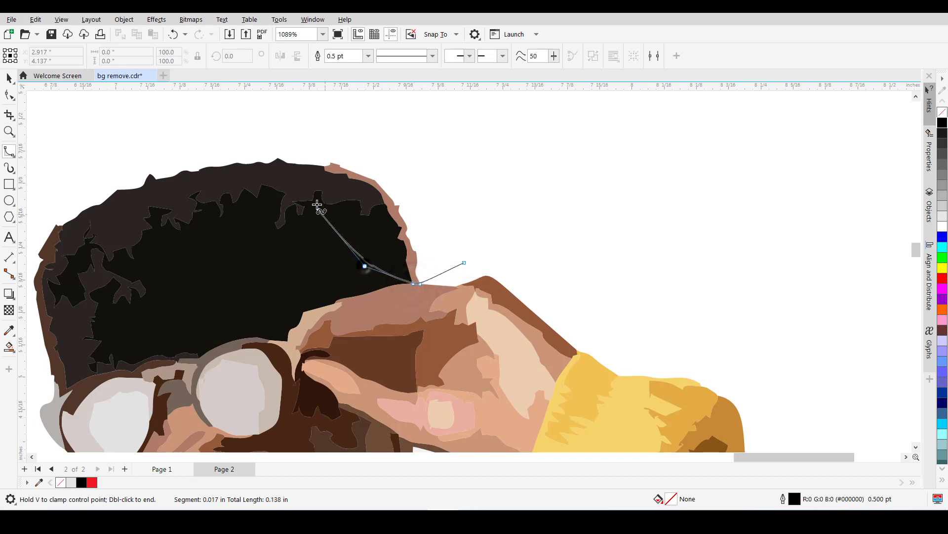
left_click(313, 200)
left_click(284, 146)
left_click(309, 134)
left_click(385, 143)
left_click(454, 198)
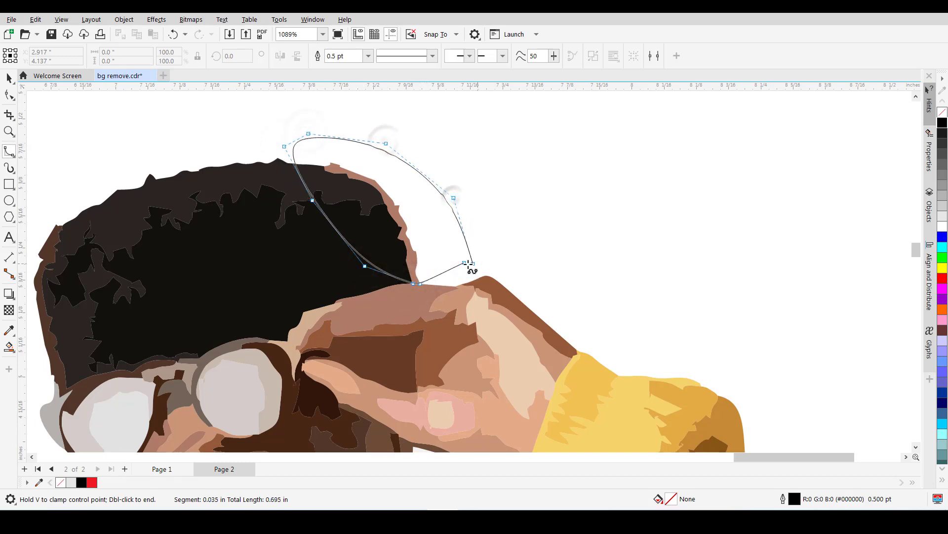
left_click(491, 254)
left_click(467, 263)
key("space")
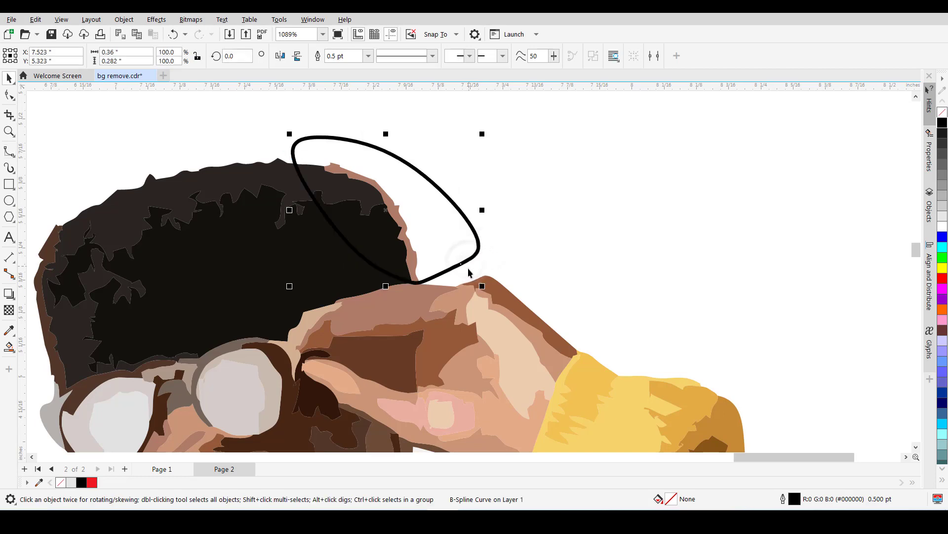
Trim the brown hand shape with the B-spline to remove the fringe along the hair, and delete the B-spline
left_click(422, 297, "shift")
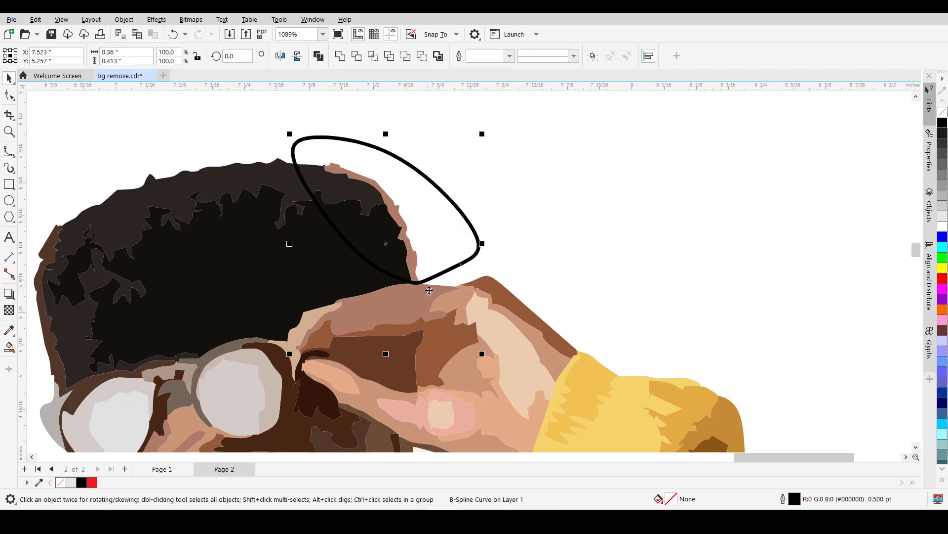
left_click(356, 57)
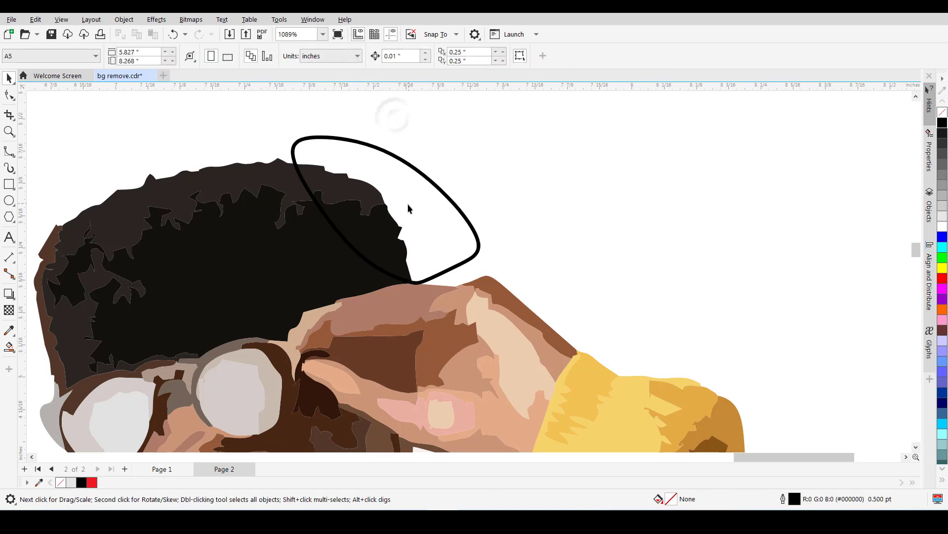
key("Delete")
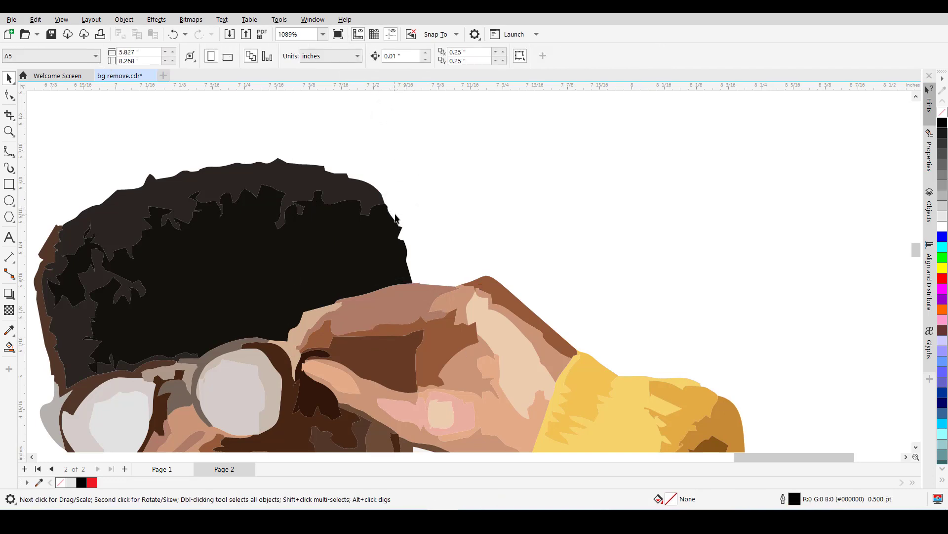
Examine the light background pieces enclosed between the face and the raised arm of the traced figure
key("z")
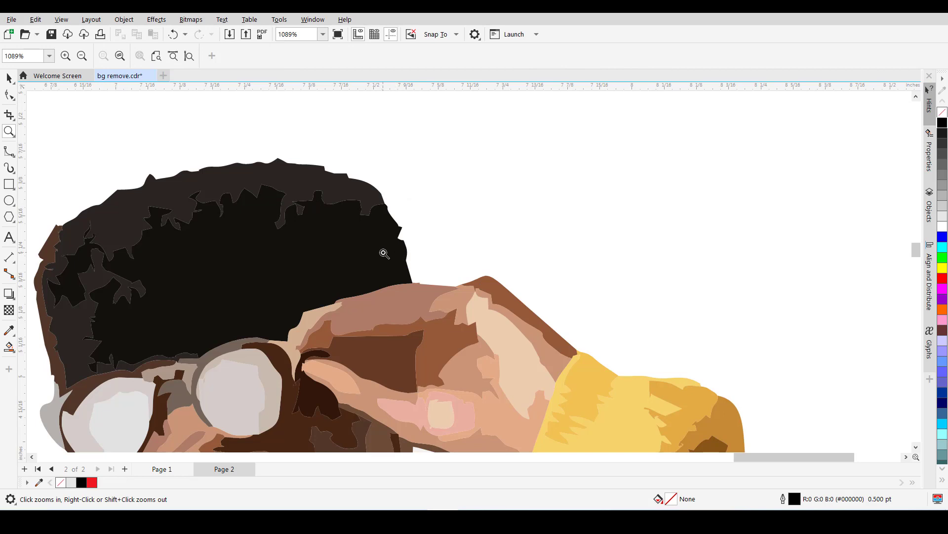
right_click(350, 277)
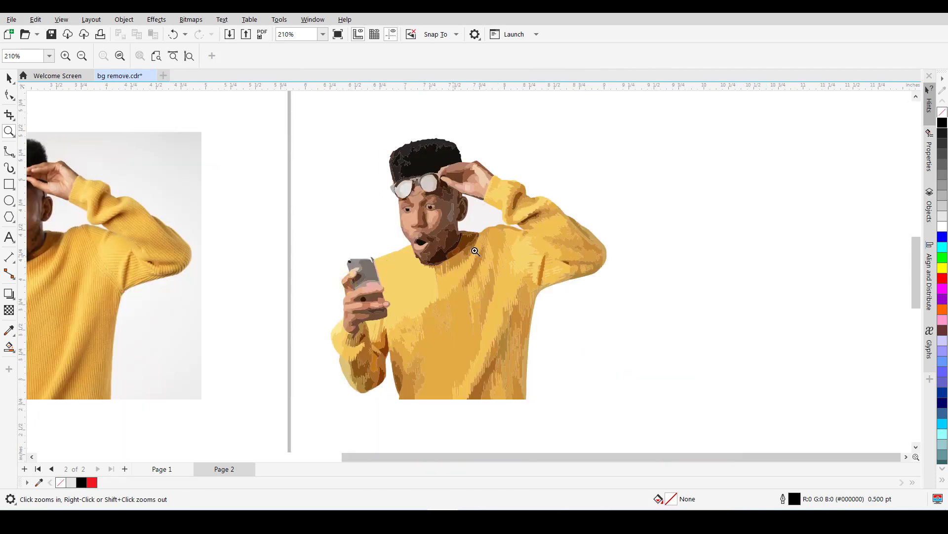
key("space")
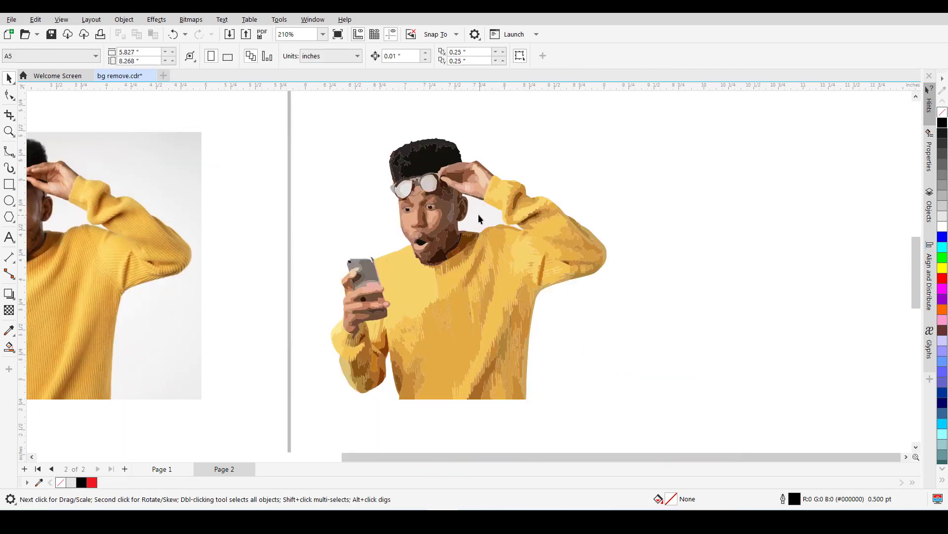
left_click(486, 214)
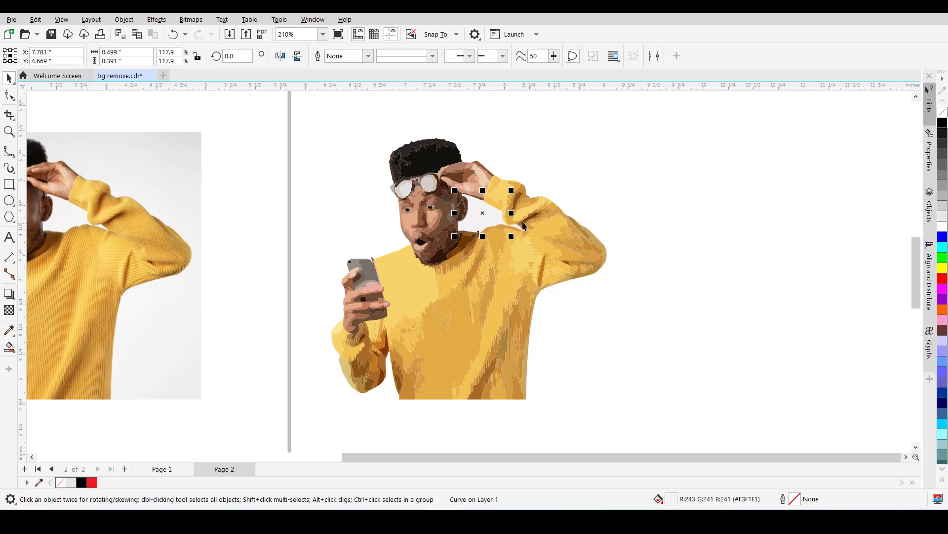
key("z")
left_click_drag(570, 168, 475, 231)
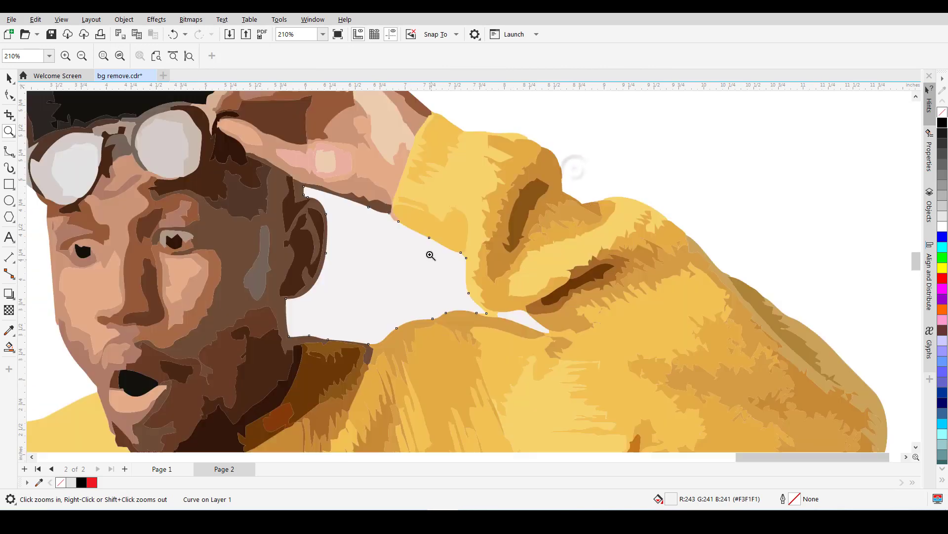
key("space")
left_click(634, 165)
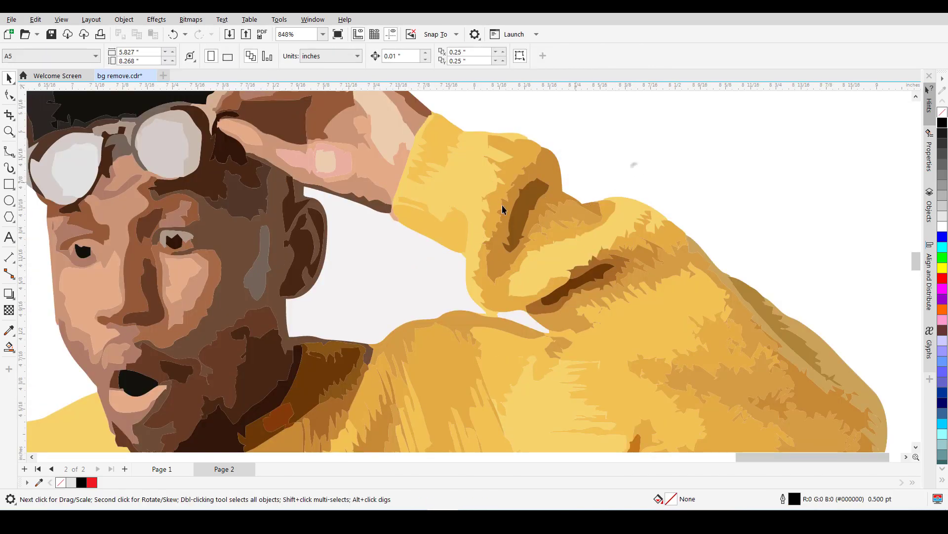
left_click(394, 264)
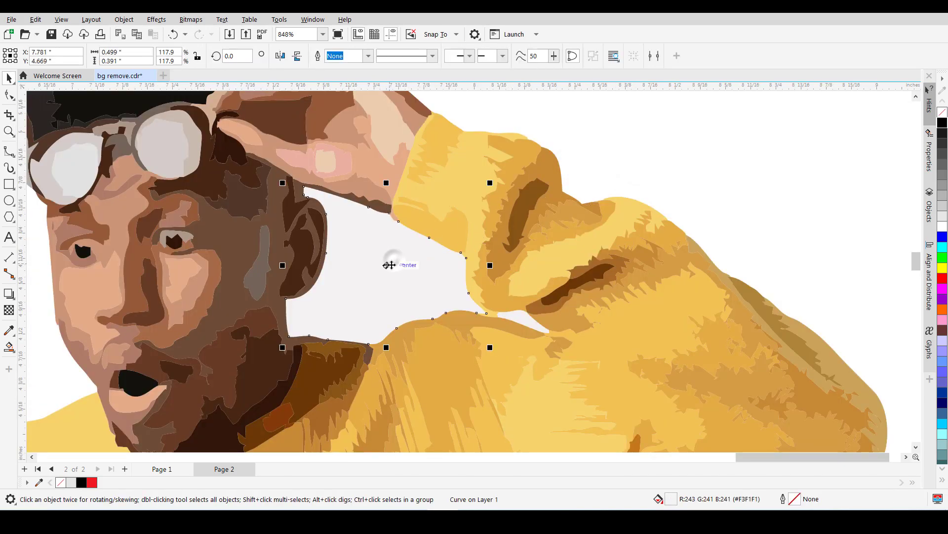
left_click(525, 318)
key("Delete")
Select all pieces of the traced figure and create a boundary curve around them
key("z")
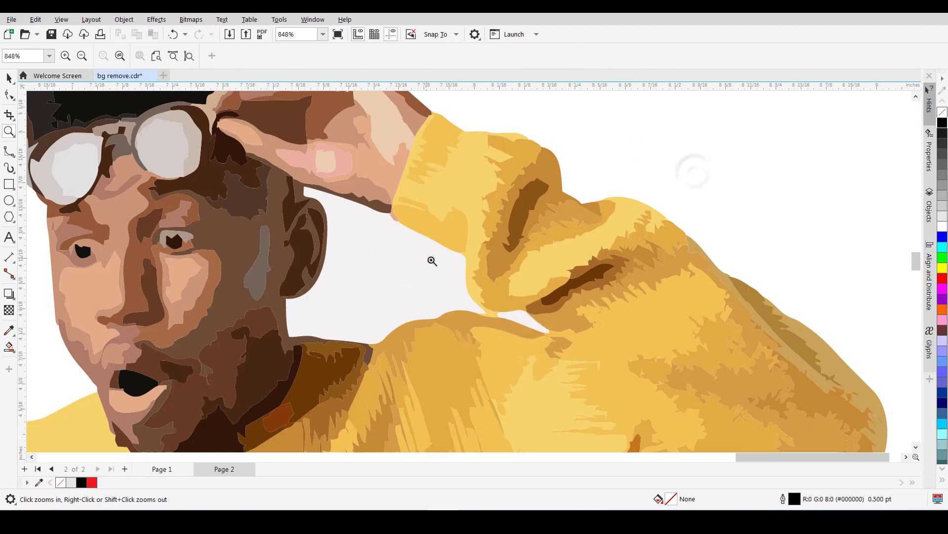
right_click(428, 285)
right_click(428, 285)
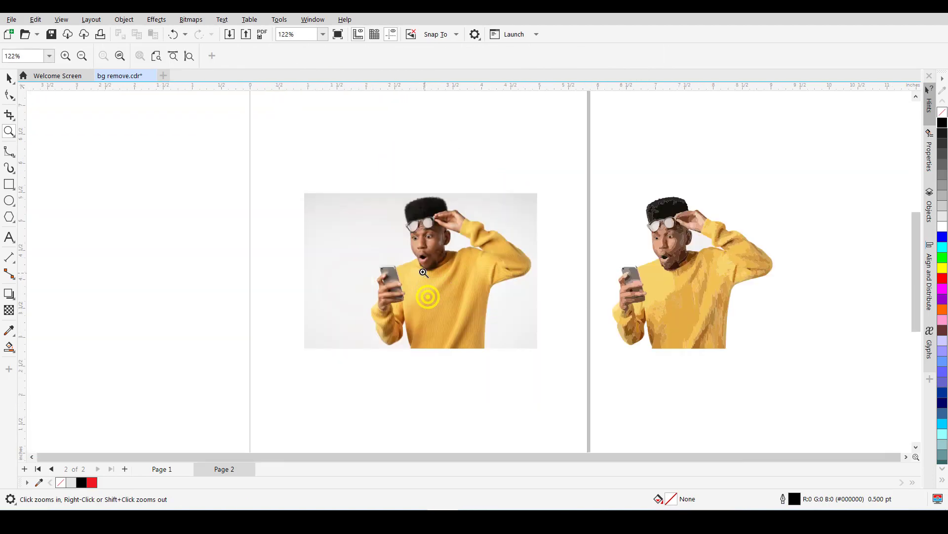
key("space")
mouse_move(605, 170)
left_mouse_down()
mouse_move(739, 334)
mouse_move(817, 366)
left_mouse_up()
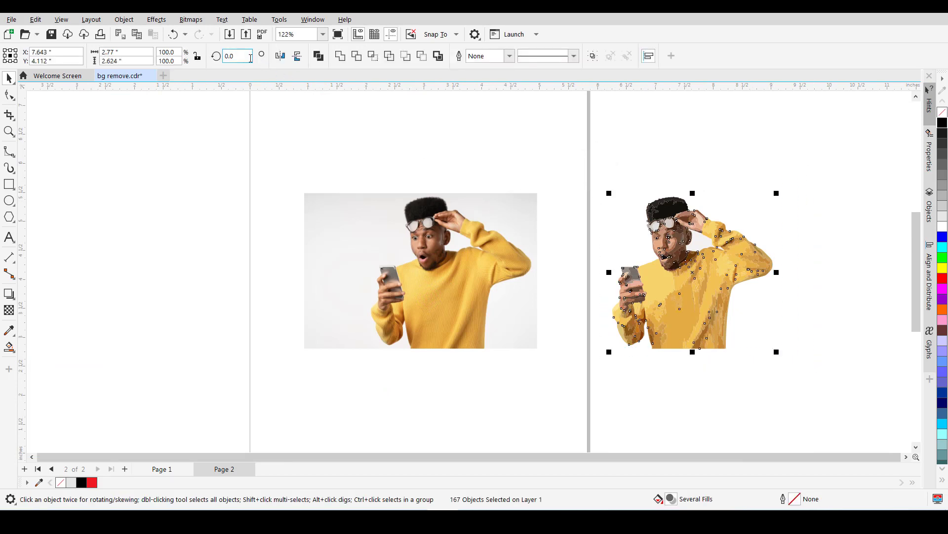
left_click(438, 57)
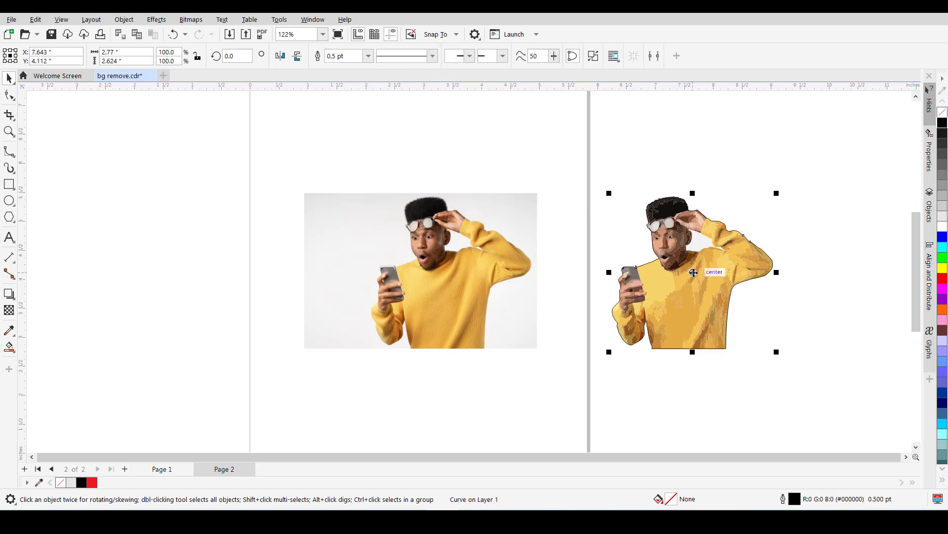
Move the boundary curve off the traced figure to check its shape, and undo the move
left_click_drag(694, 273, 836, 183)
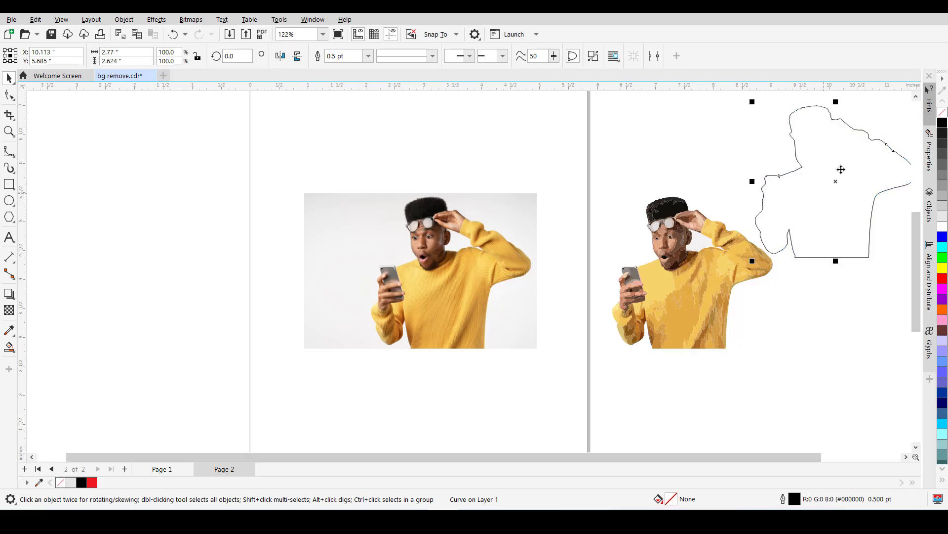
key("ctrl+z")
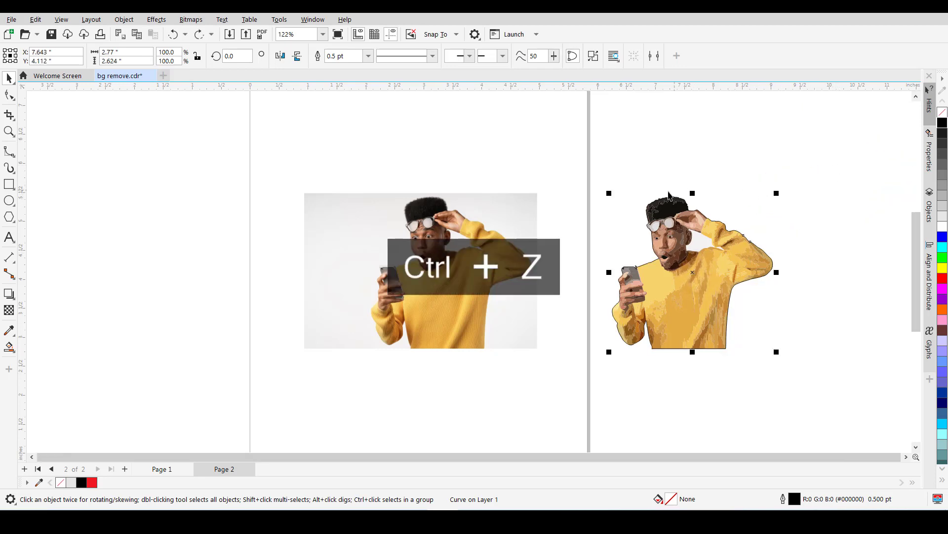
left_click(737, 197)
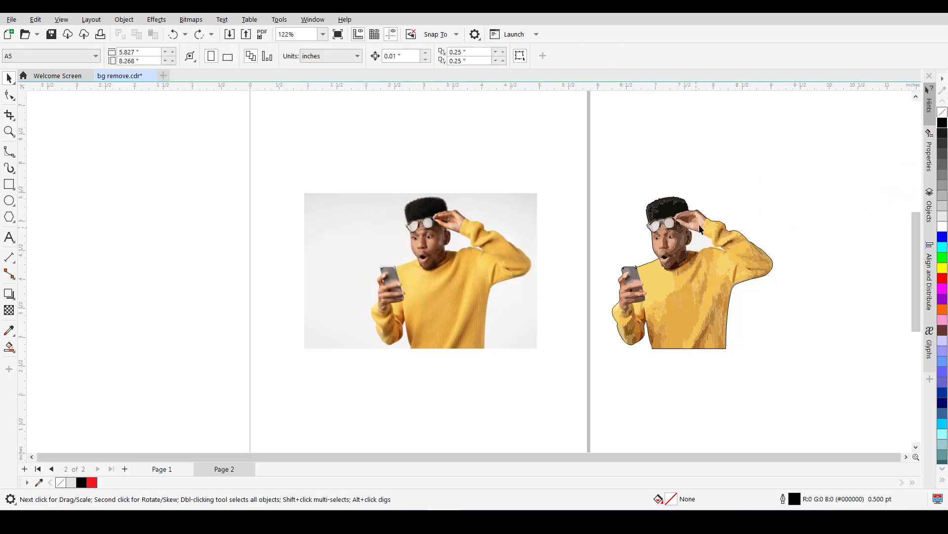
Fill the large light background piece between the face and raised arm with black, and bring it to the front
key("z")
left_click_drag(781, 201, 675, 260)
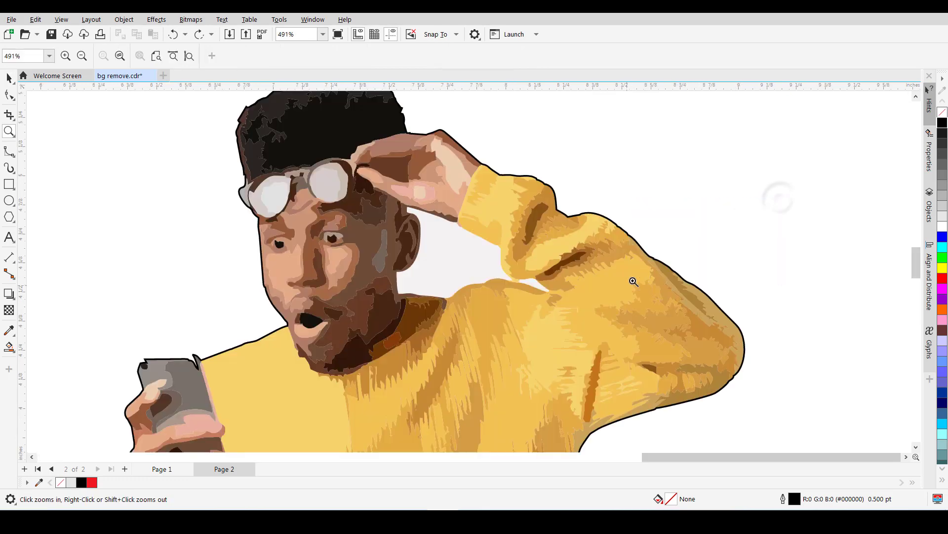
key("space")
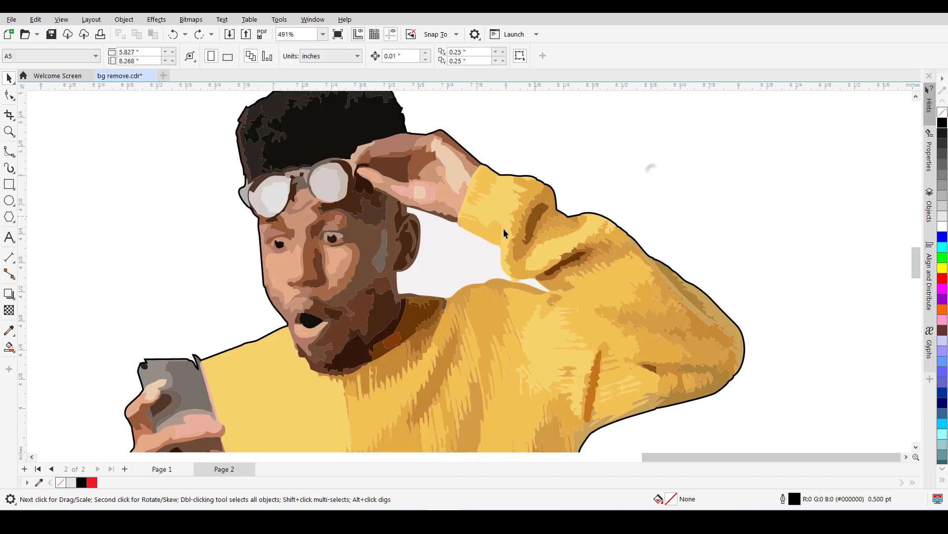
left_click(463, 262)
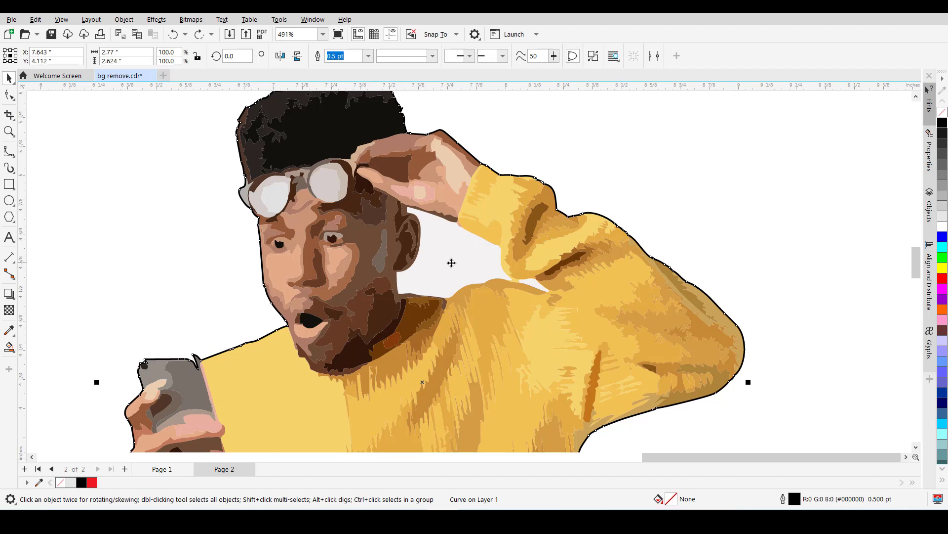
left_click(451, 258)
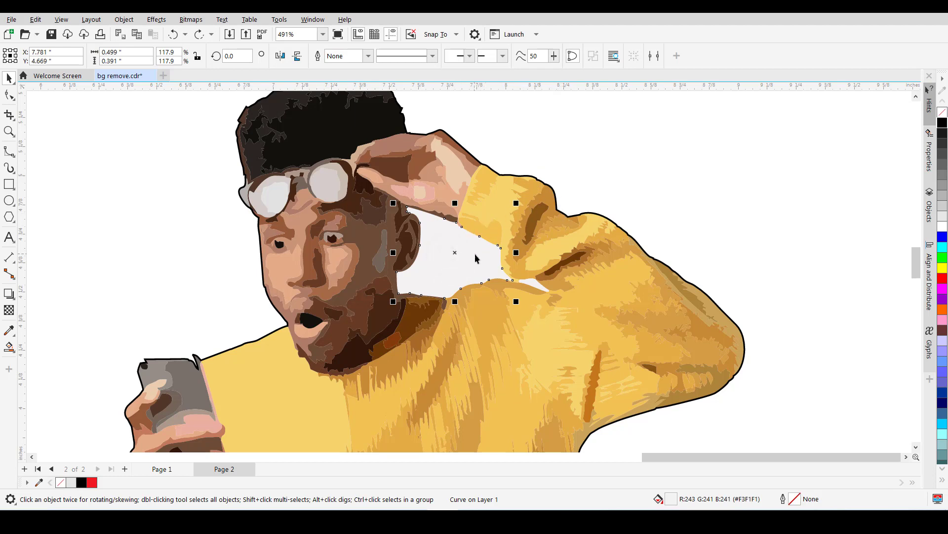
left_click(942, 124)
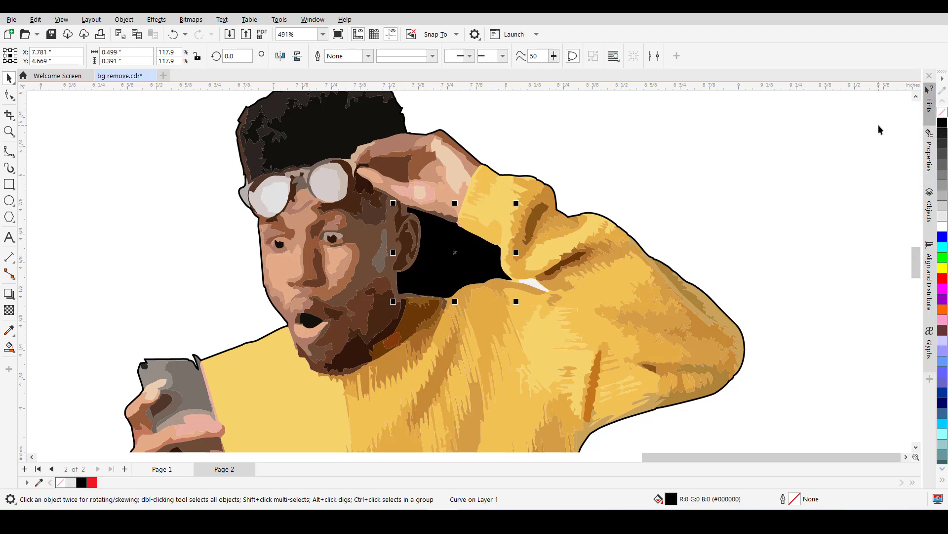
key("shift+Page_Up")
Bring the small light background sliver at the bend of the raised arm to the front and fill it with black
left_click(533, 284)
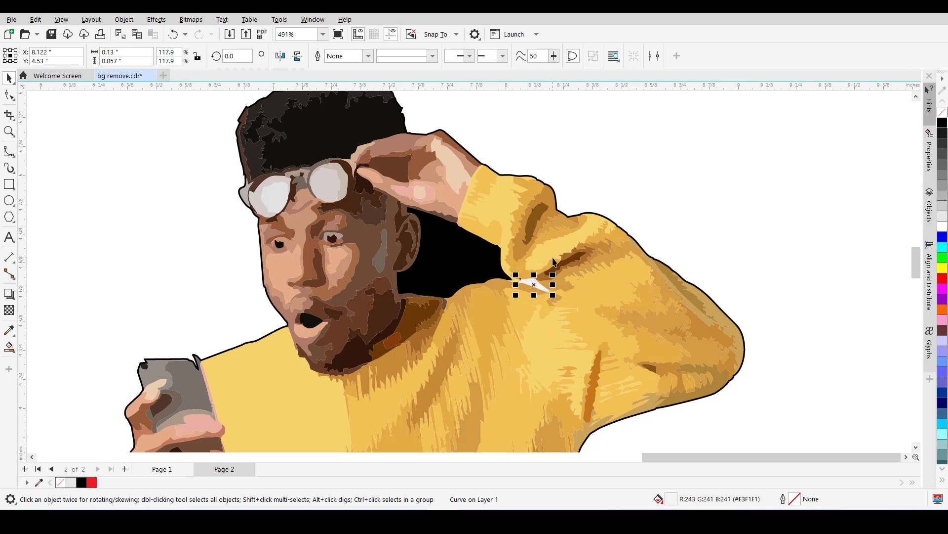
key("shift+Page_Down")
key("shift+Page_Up")
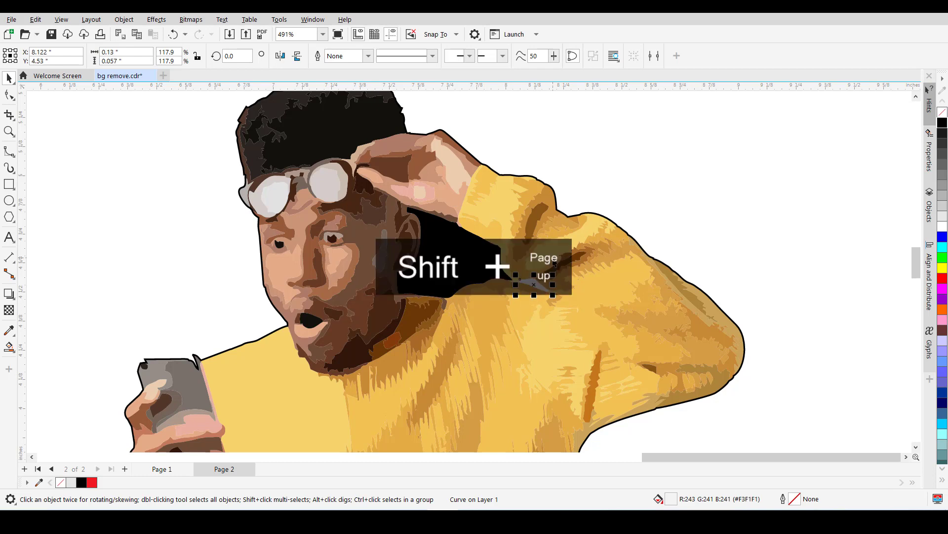
left_click(942, 122)
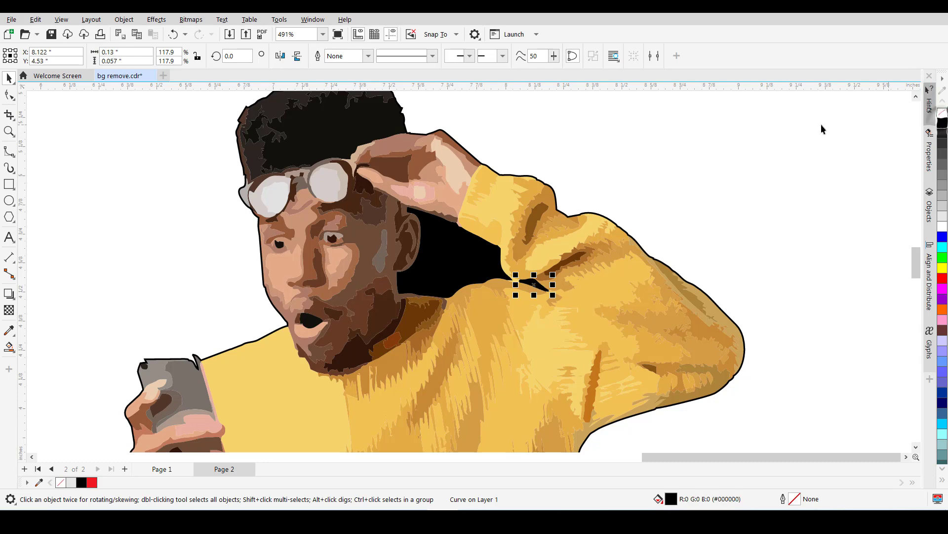
Cut the two black background pieces out of the boundary curve with Back Minus Front
left_click(446, 257)
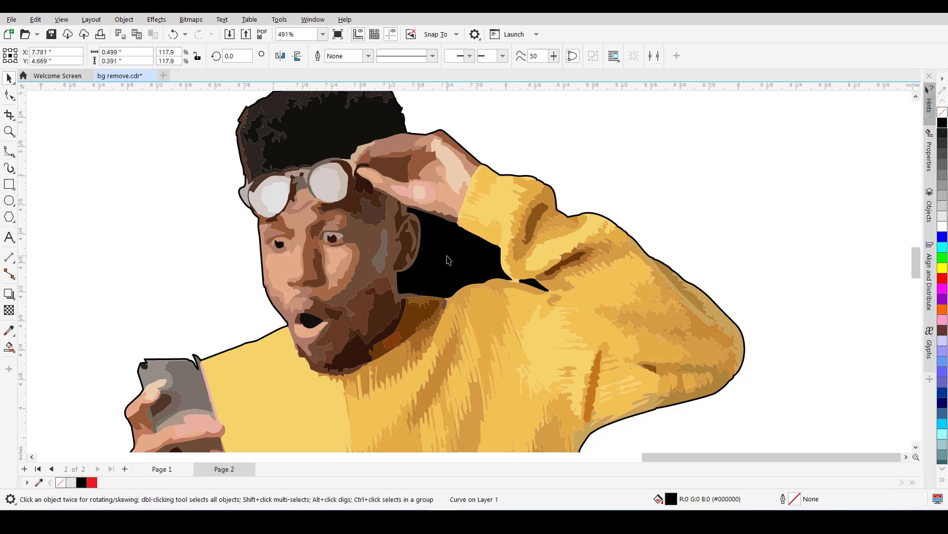
left_click(537, 289, "shift")
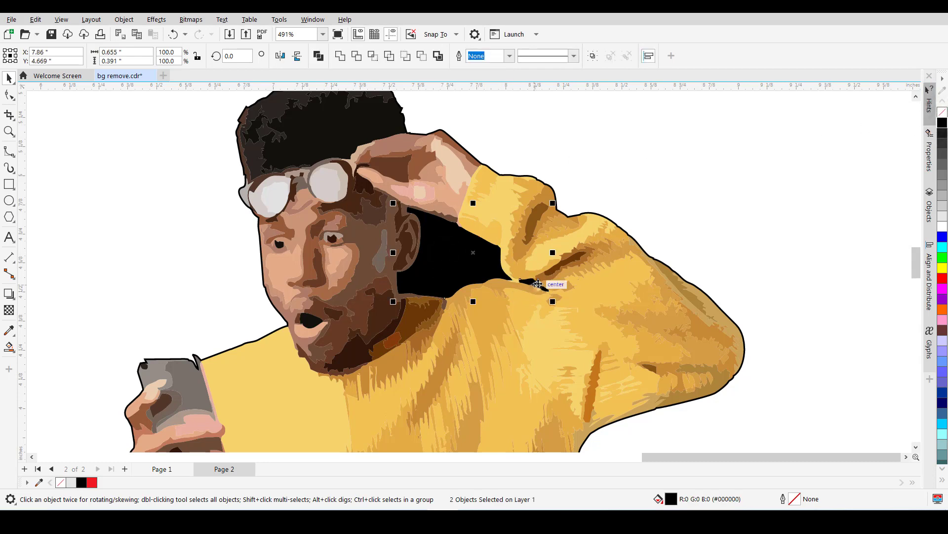
left_click(532, 177, "shift")
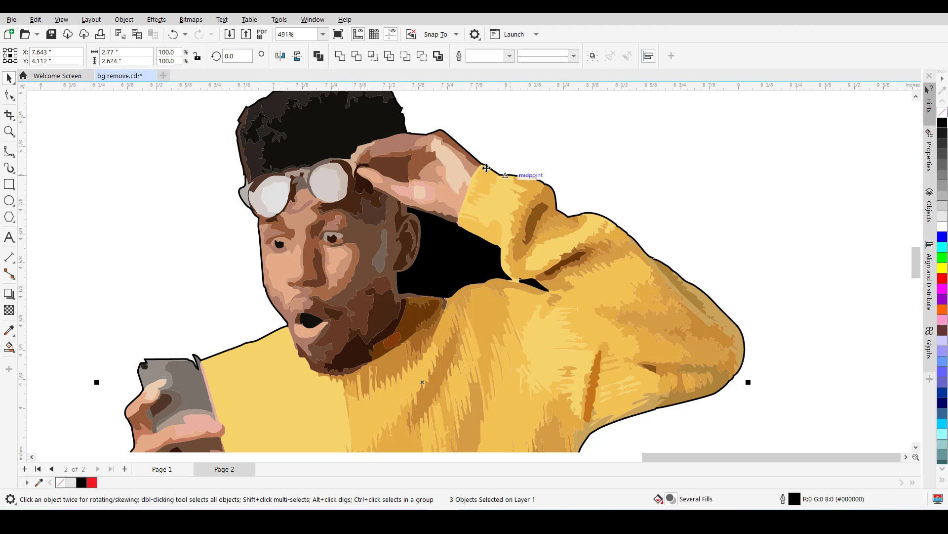
left_click(422, 56)
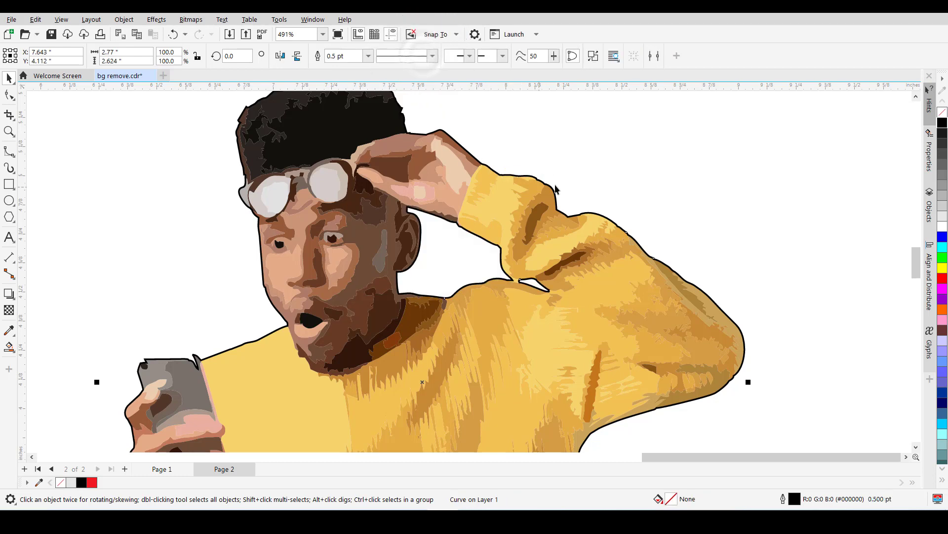
left_click(579, 167)
Move the boundary curve from the traced figure onto the man in the original photo
key("z")
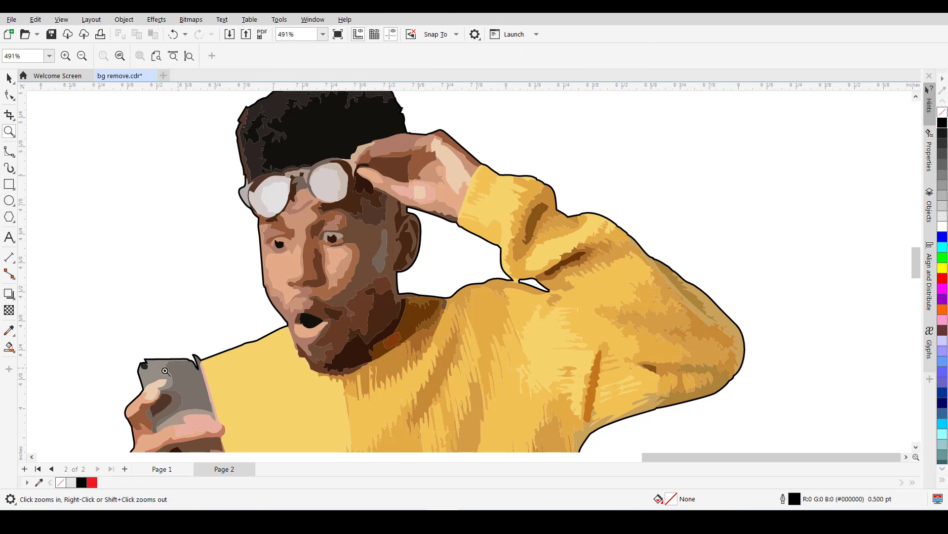
right_click(250, 341)
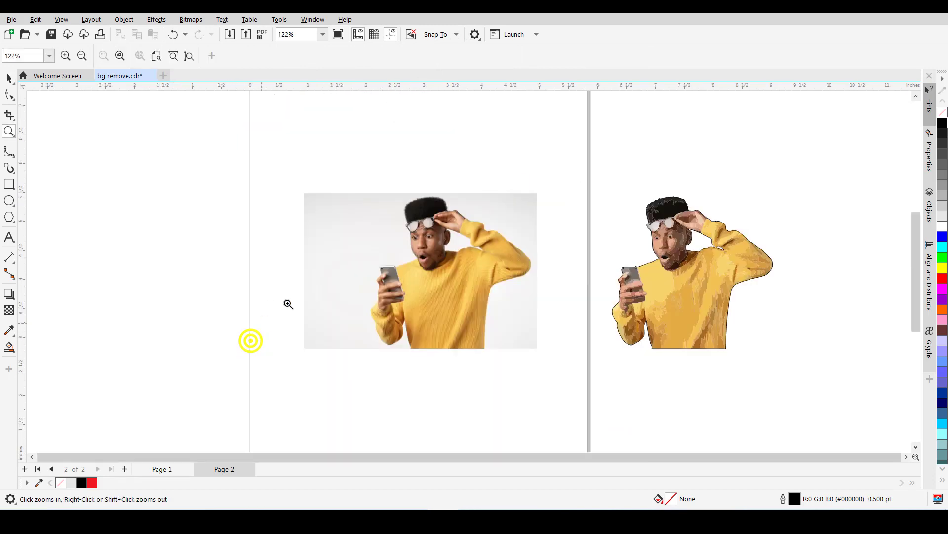
left_click_drag(604, 243, 675, 291)
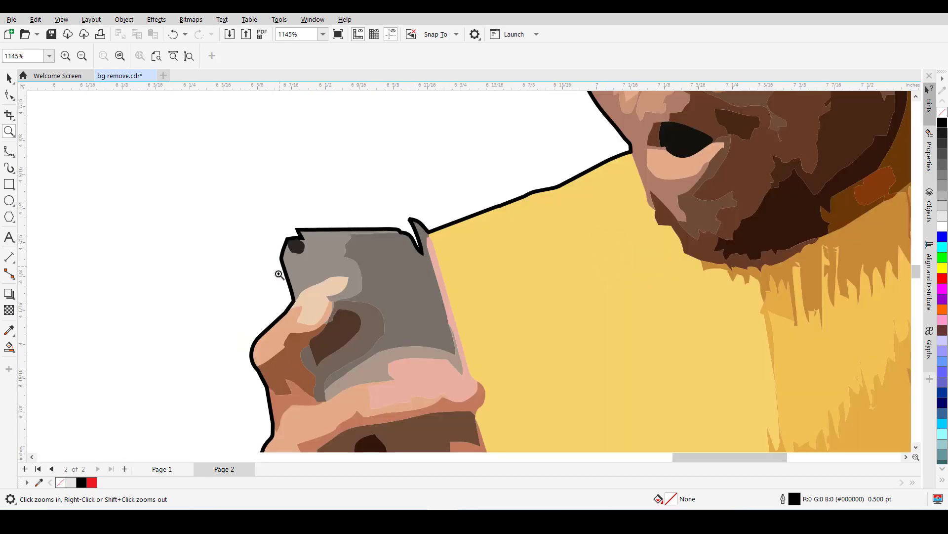
right_click(316, 284)
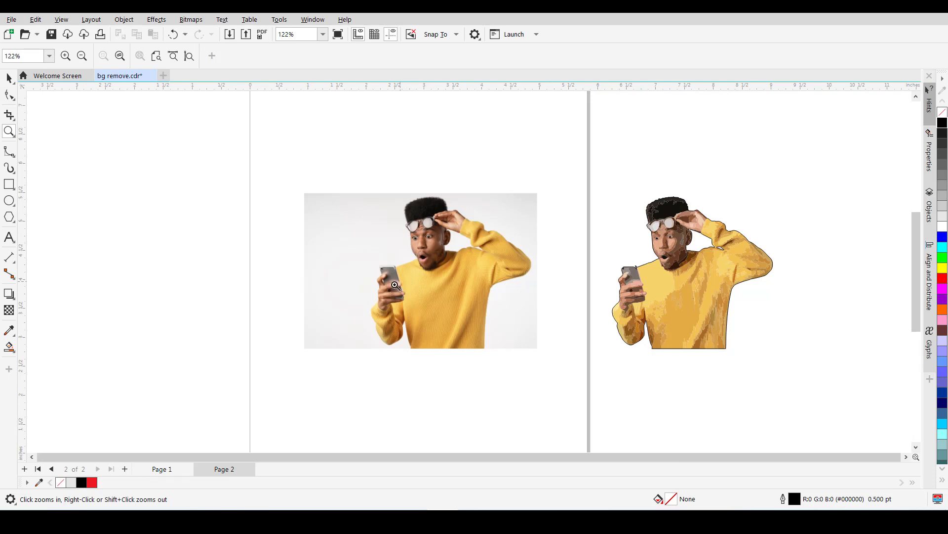
key("space")
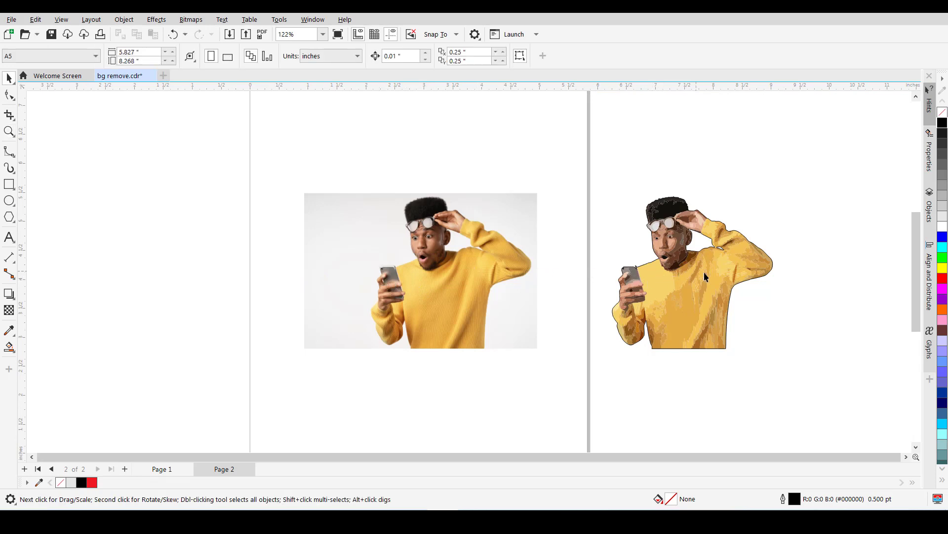
left_click(731, 297)
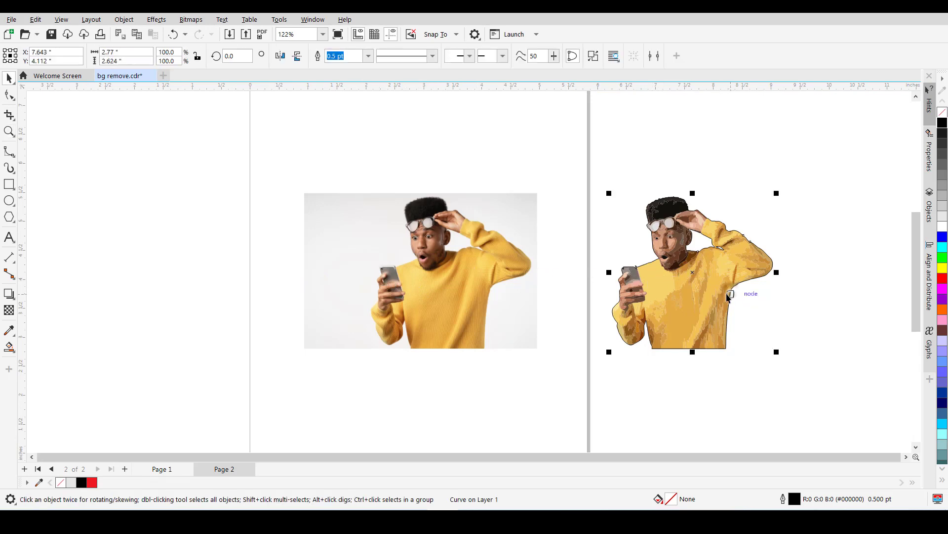
left_click_drag(701, 276, 458, 277)
key("z")
left_click_drag(328, 161, 561, 383)
key("space")
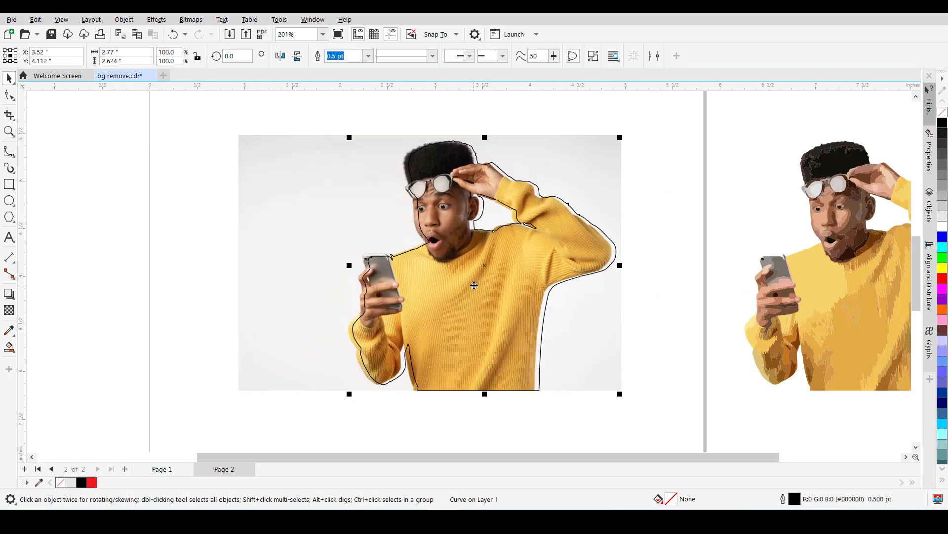
Nudge the boundary curve 0.05 inches to the left so that it matches the man's outline in the photo
key("Left")
key("Left")
key("Left")
key("Left")
key("Left")
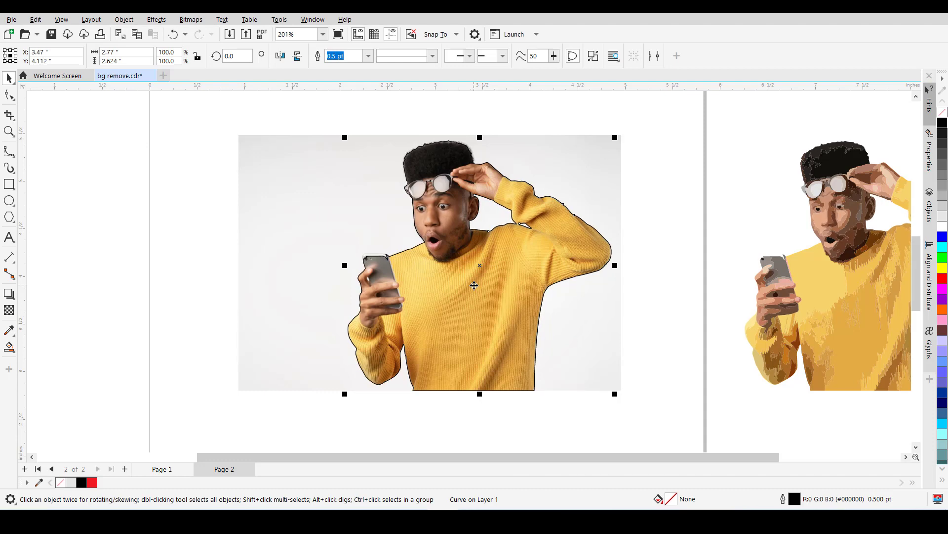
key("z")
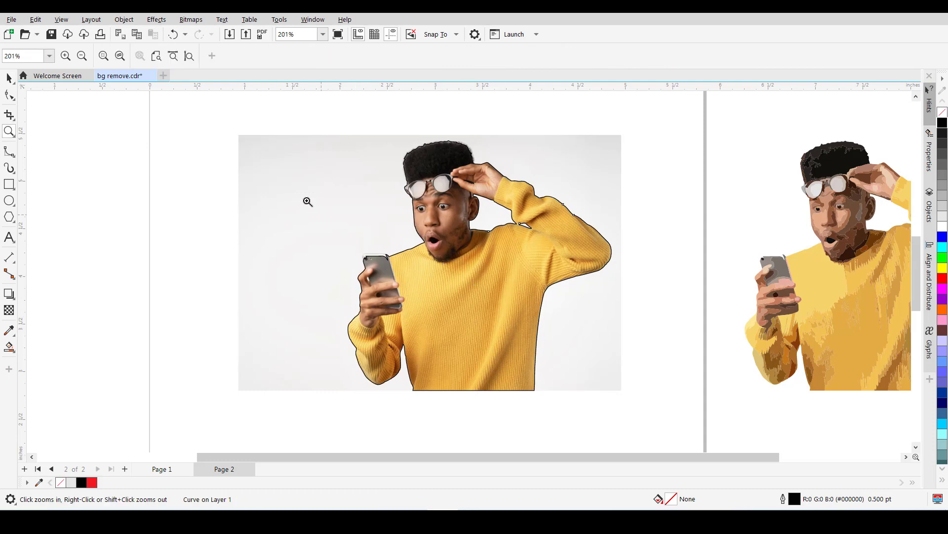
left_click_drag(302, 127, 656, 409)
key("space")
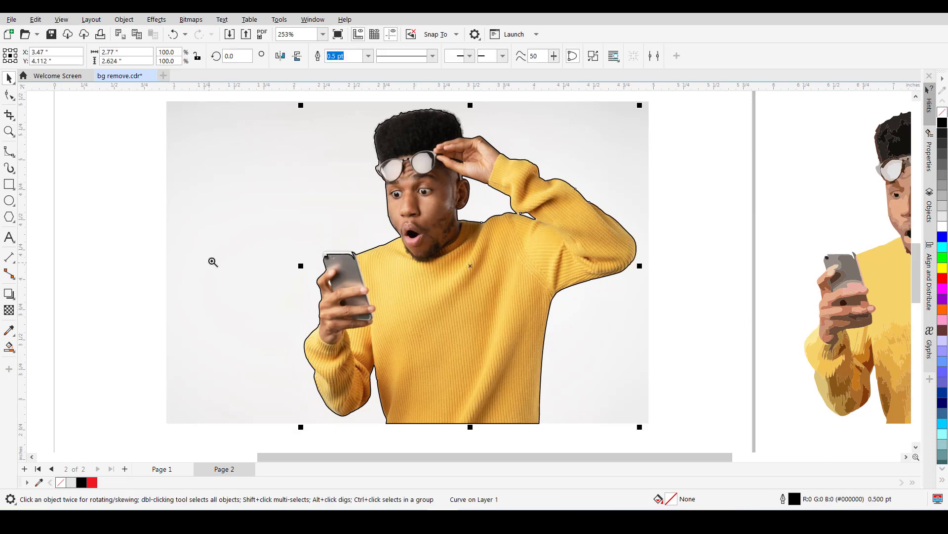
Start a B-spline up the phone's outer edge beside the camera, with a first stretch about 0.013 by 0.068 inches
key("space")
left_click_drag(279, 232, 424, 298)
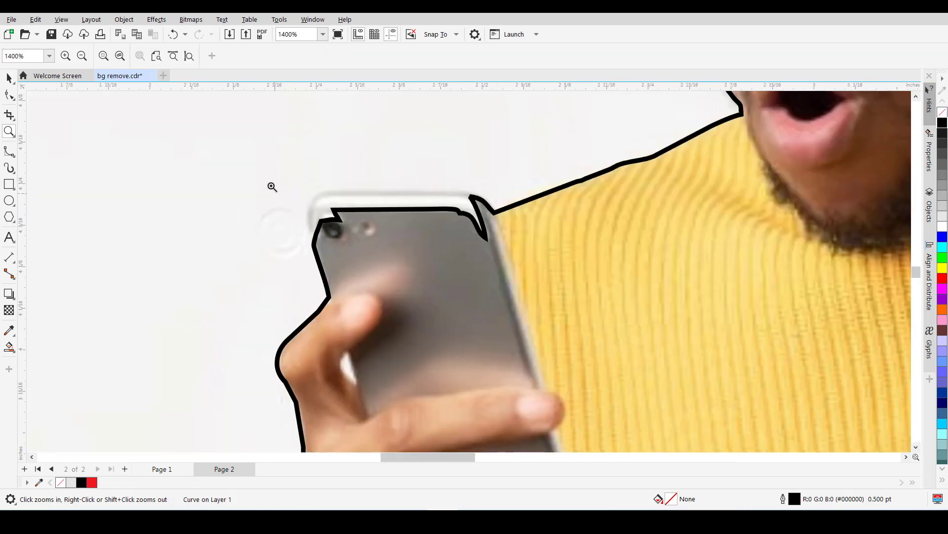
left_click_drag(269, 158, 535, 283)
key("space")
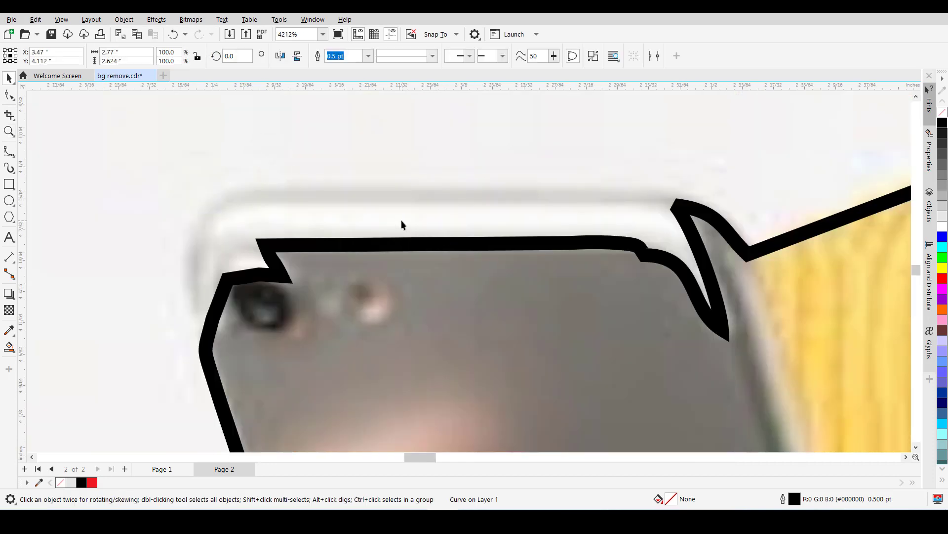
left_click(14, 157)
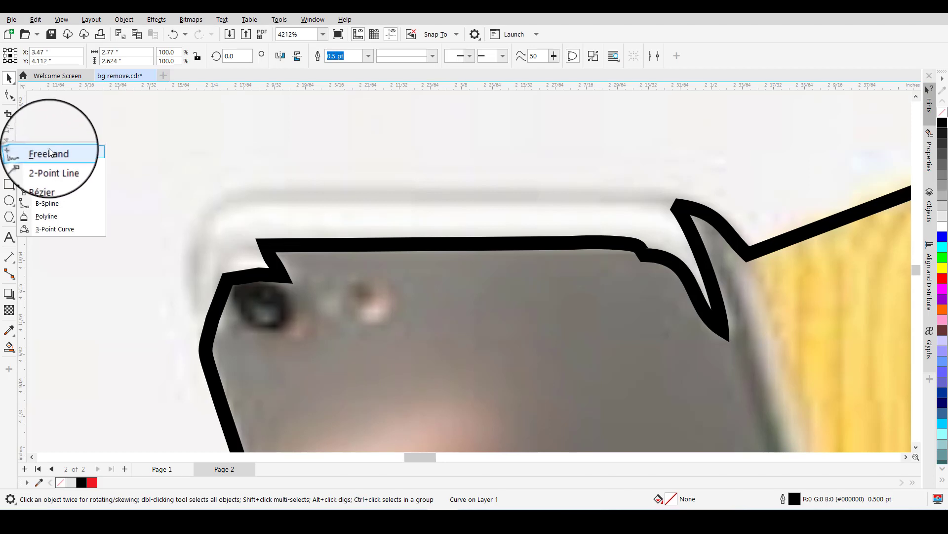
left_click(55, 205)
left_click(209, 367)
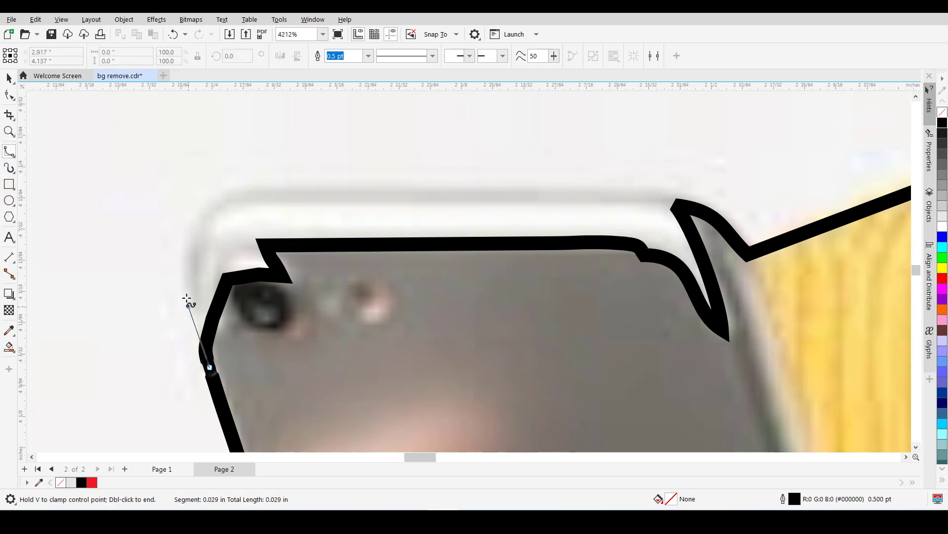
double_click(184, 228)
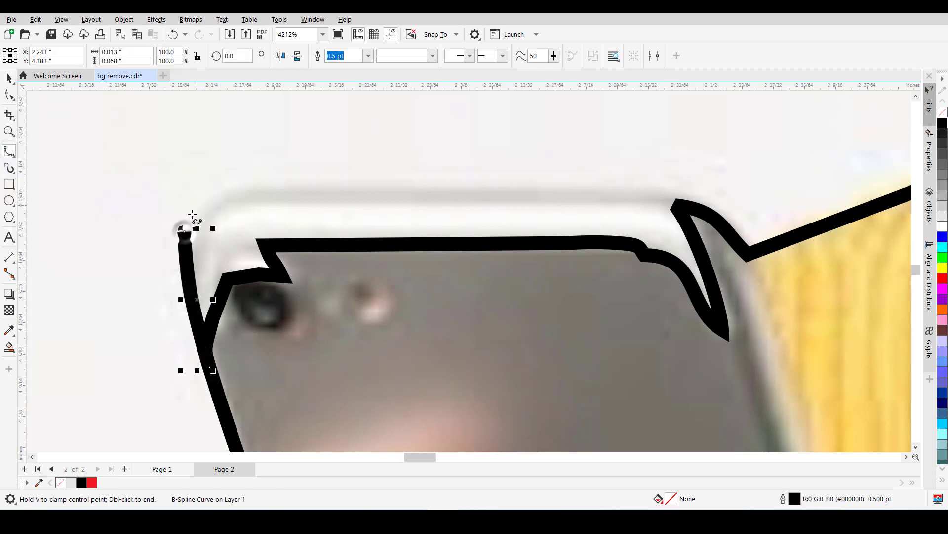
left_click(185, 232)
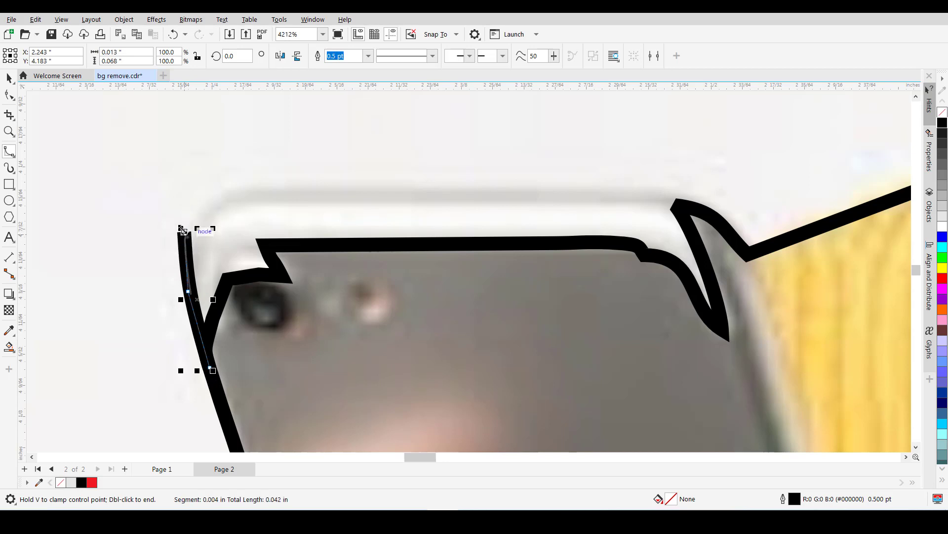
Continue the B-spline around the phone's upper corner, along its top edge and down past the corner beside the sweater
left_click(206, 201)
left_click(241, 189)
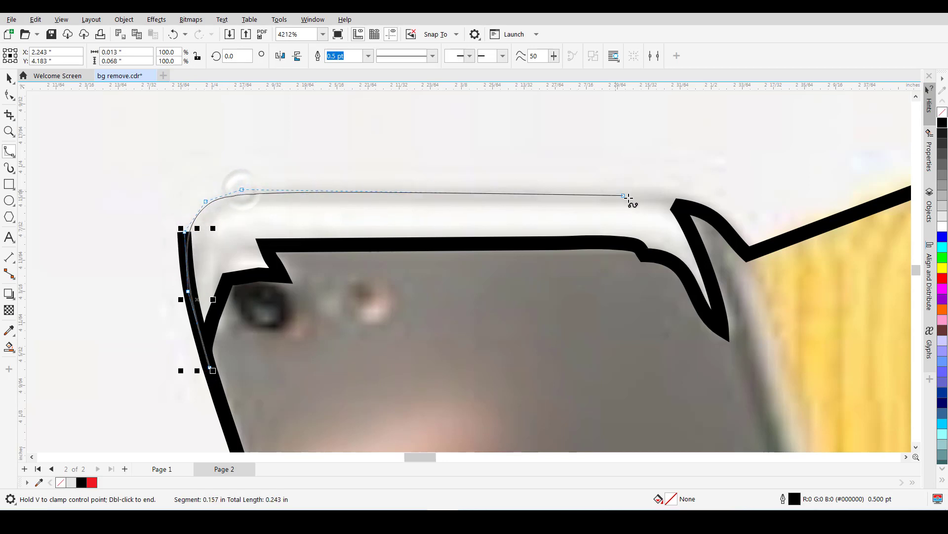
left_click(660, 197)
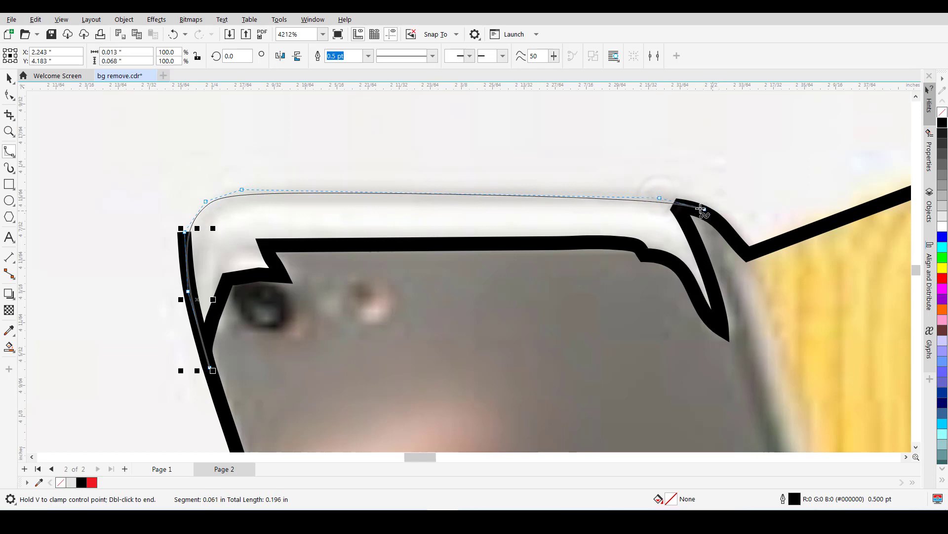
left_click(703, 206)
left_click(731, 228)
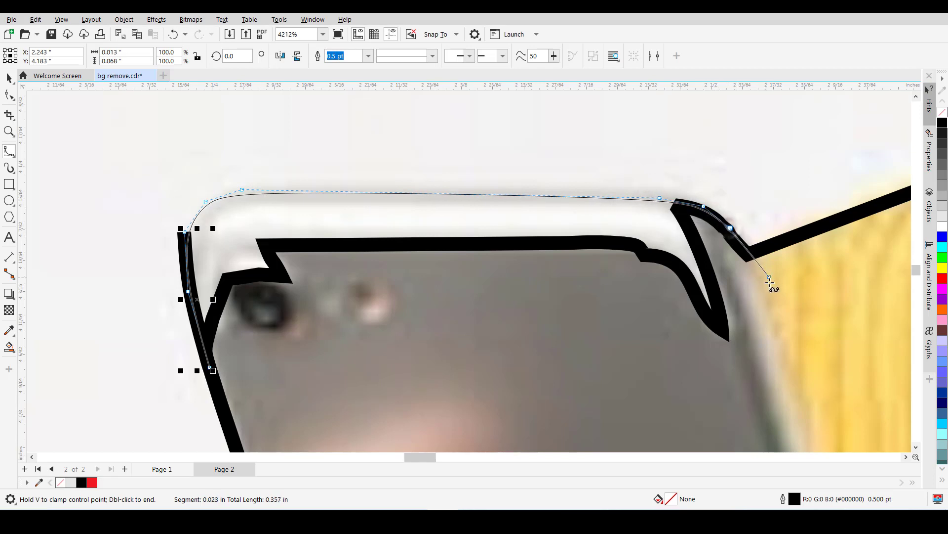
left_click(772, 298)
Bring the B-spline back across the phone below the camera and close it at its starting point
left_click(753, 364)
left_click(656, 390)
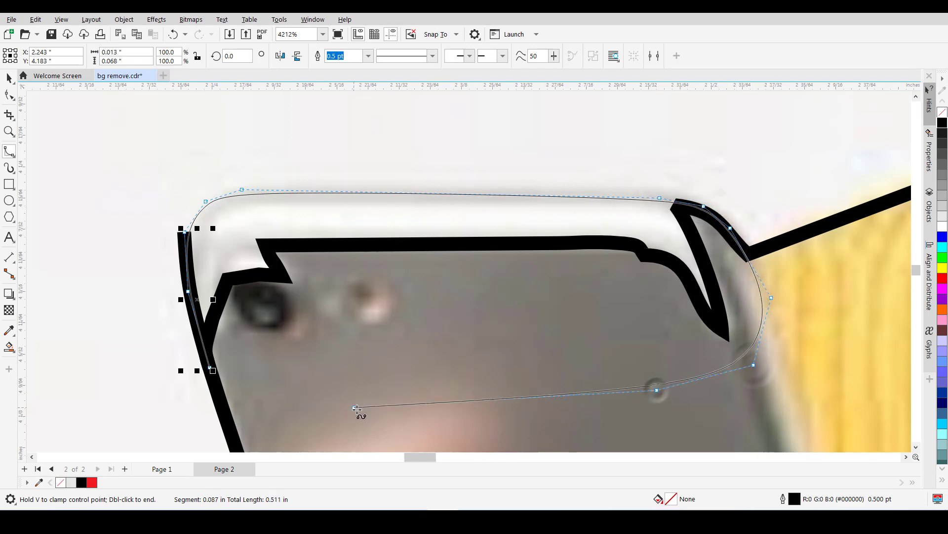
left_click(356, 408)
left_click(226, 417)
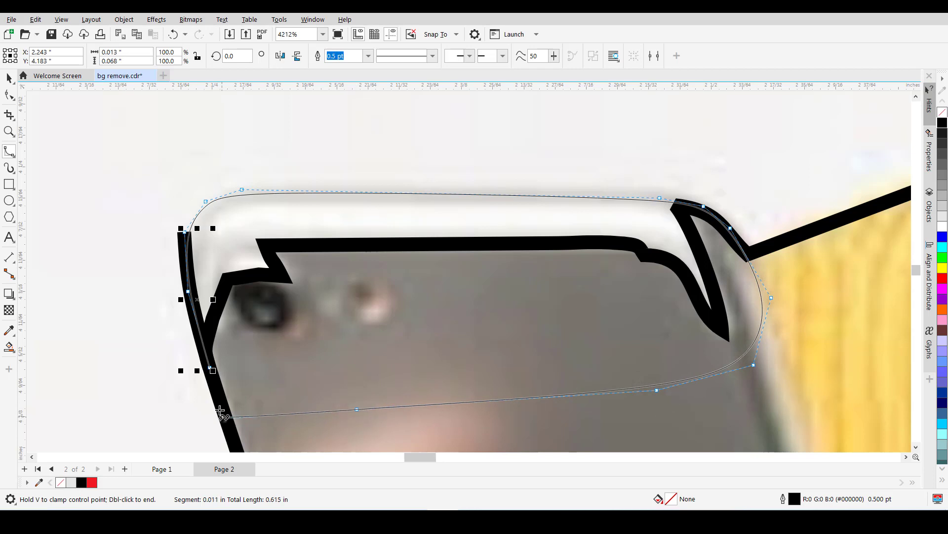
left_click(206, 369)
key("space")
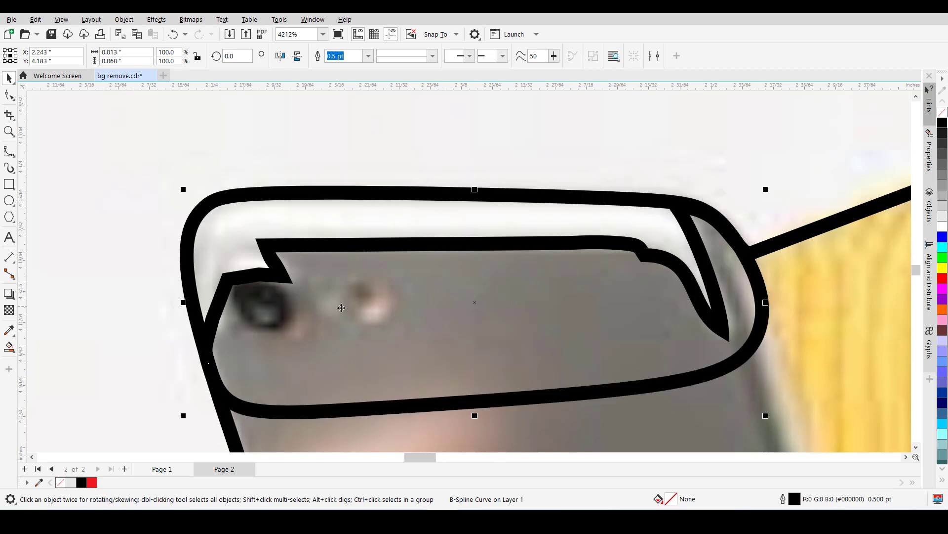
Weld the closed phone-top B-spline to the man's boundary curve
key("z")
right_click(347, 311)
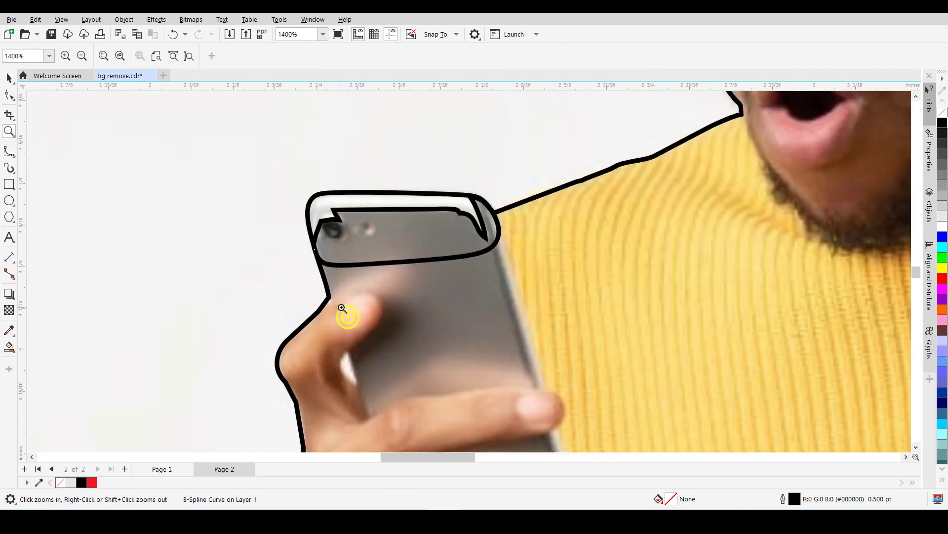
key("space")
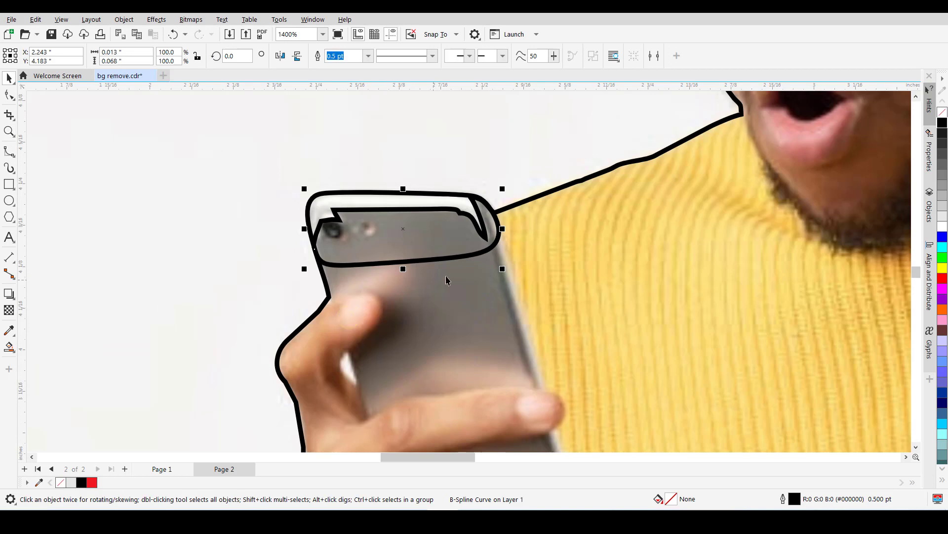
left_click(536, 200, "shift")
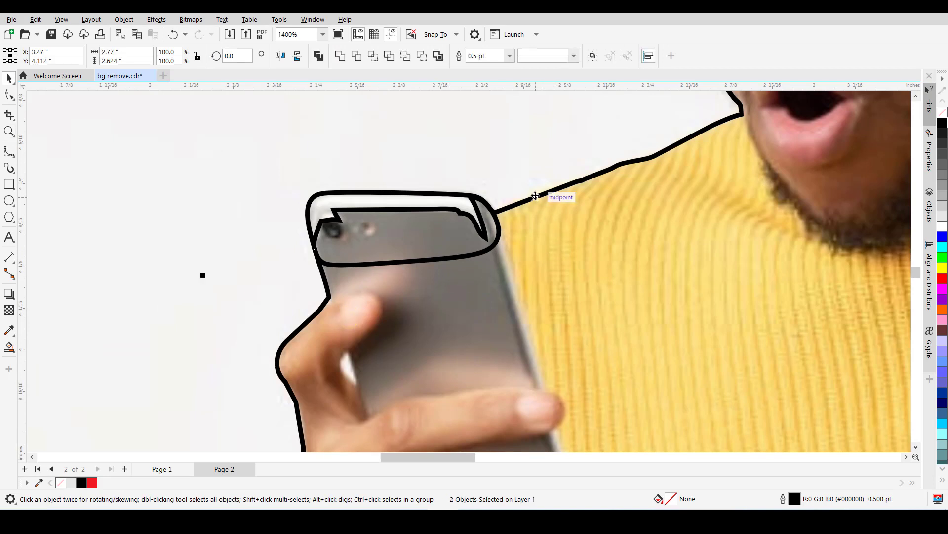
left_click(339, 58)
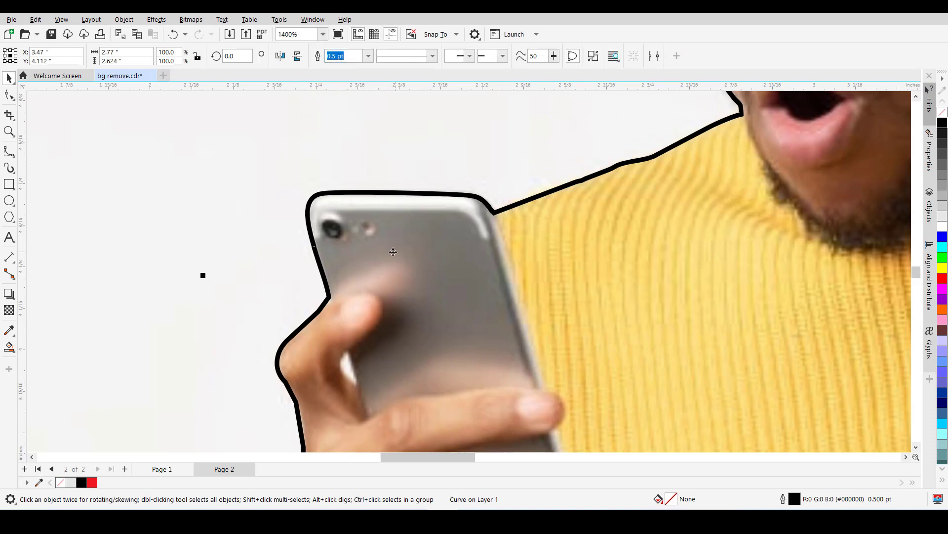
Draw a closed B-spline about 0.027 by 0.054 inches around the white gap between the index finger and the phone
right_click(346, 273)
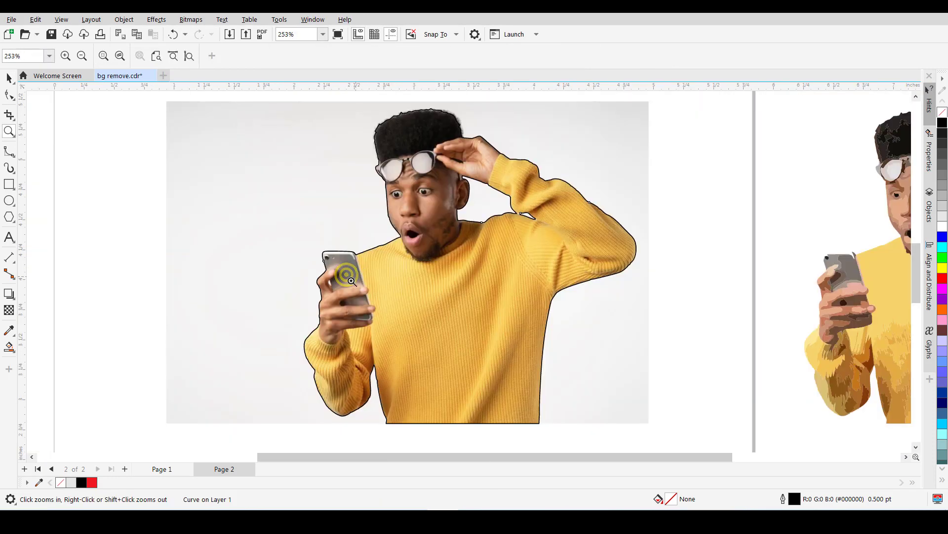
left_click(301, 256)
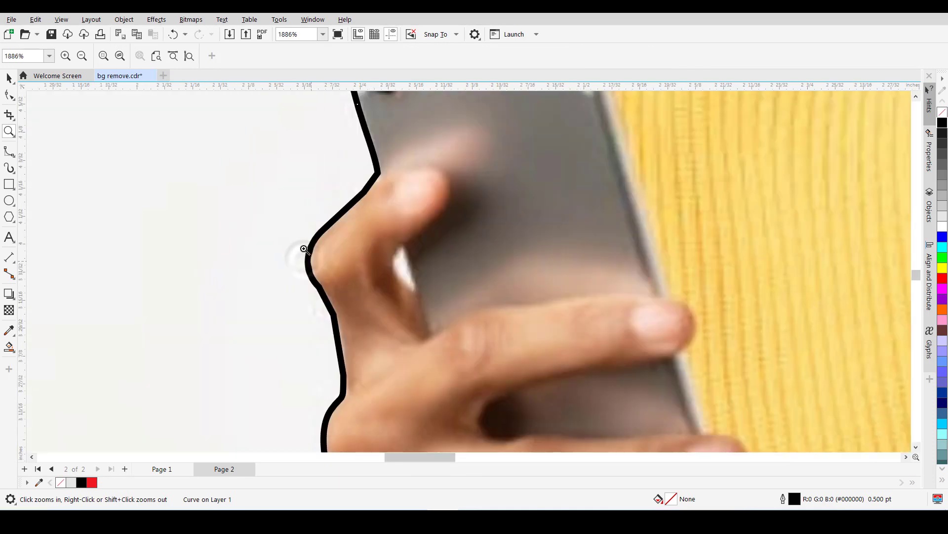
left_click_drag(286, 185, 411, 261)
key("space")
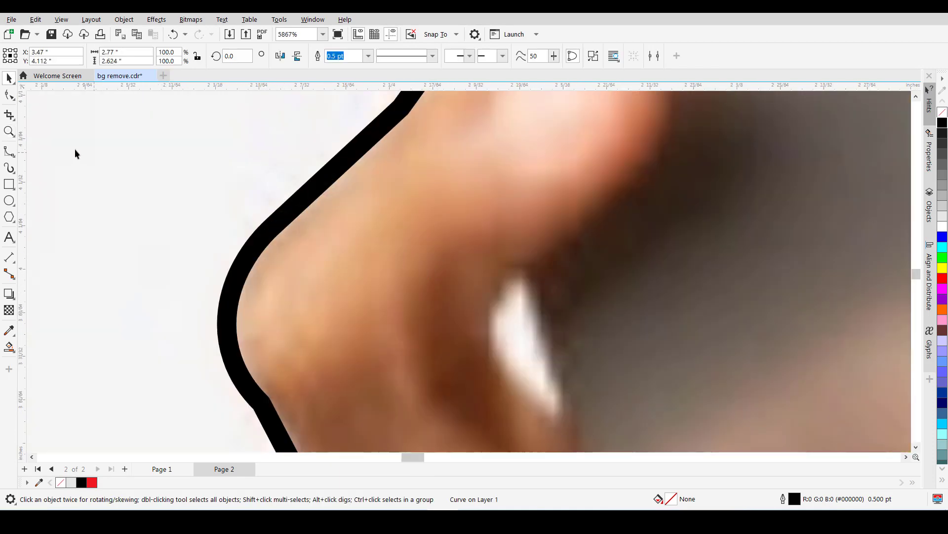
left_click(11, 150)
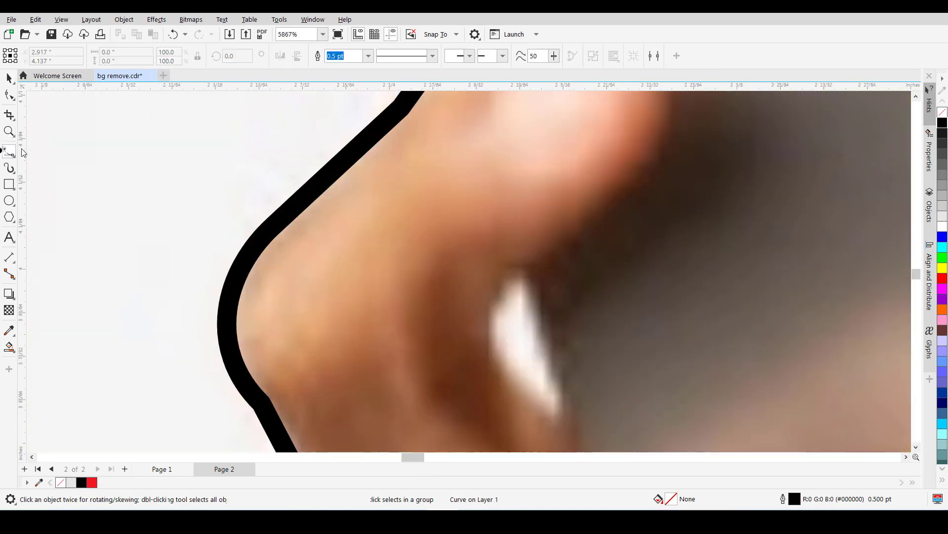
left_click(518, 264)
left_click(490, 304)
left_click(489, 352)
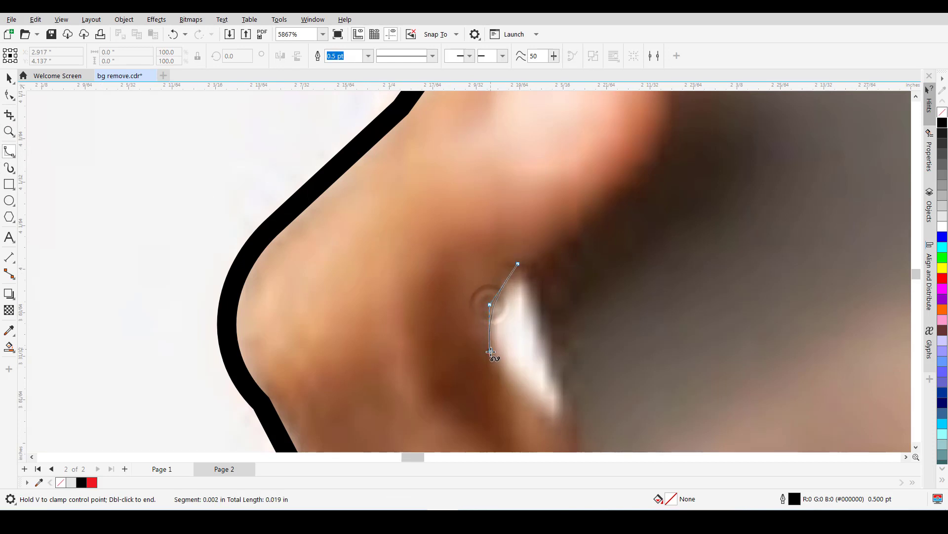
left_click(533, 404)
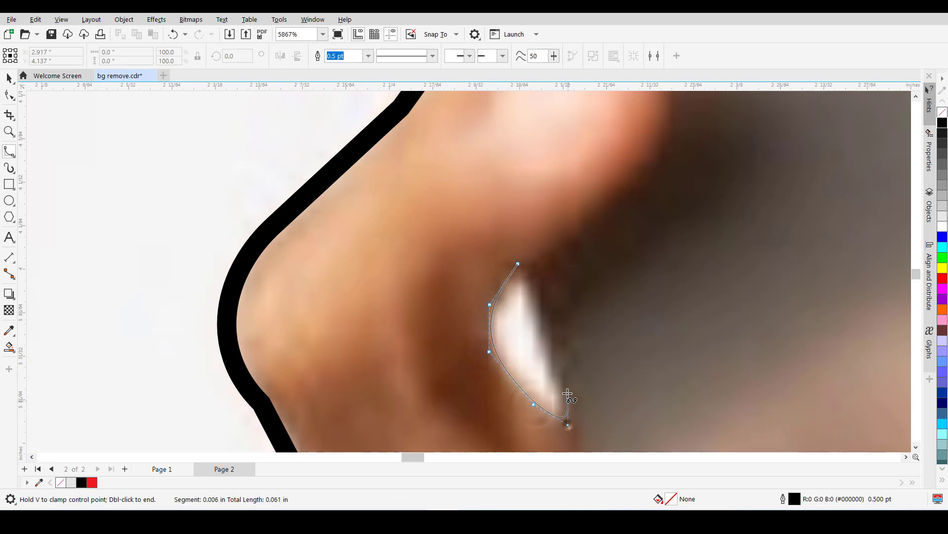
left_click(568, 425)
left_click(567, 391)
left_click(536, 302)
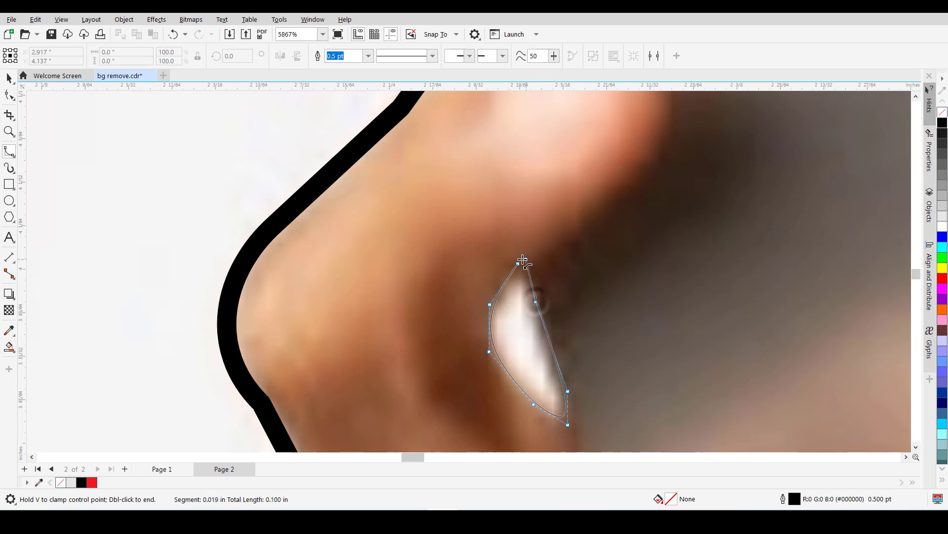
left_click(518, 263)
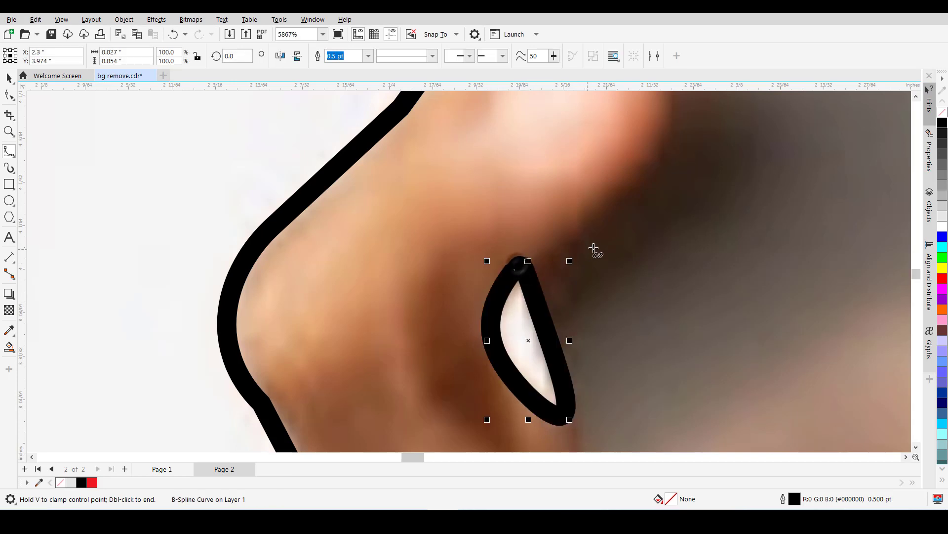
Cut the finger-gap shape out of the man's boundary curve with Back Minus Front
key("space")
key("F2")
right_click(454, 314)
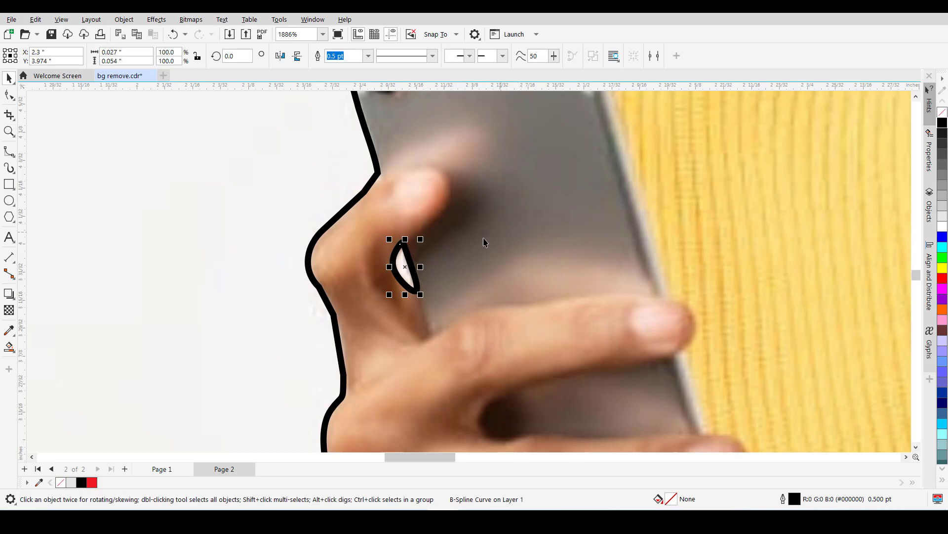
left_click(375, 181, "shift")
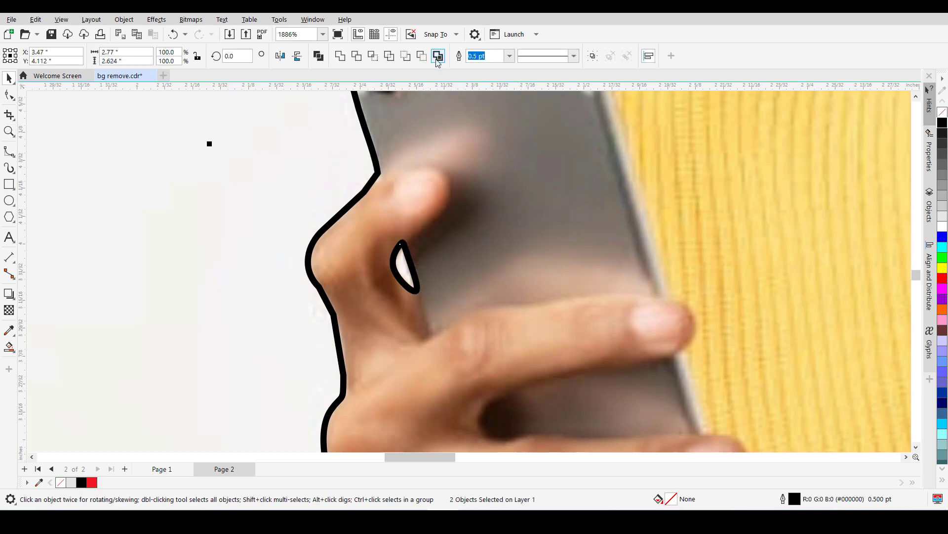
left_click(418, 58)
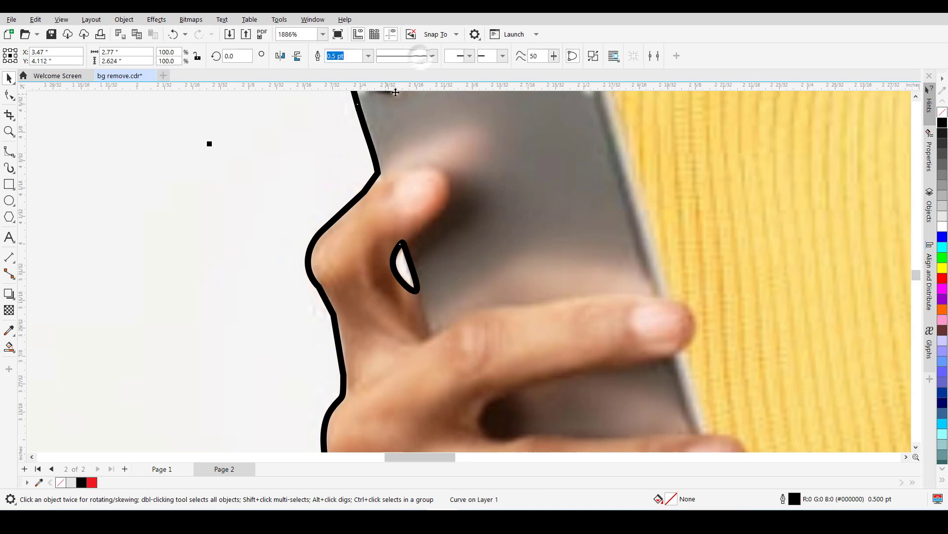
Intersect the boundary curve with the photo and move the resulting cut-out figure left, clear of the man in the original photo
key("z")
right_click(390, 294)
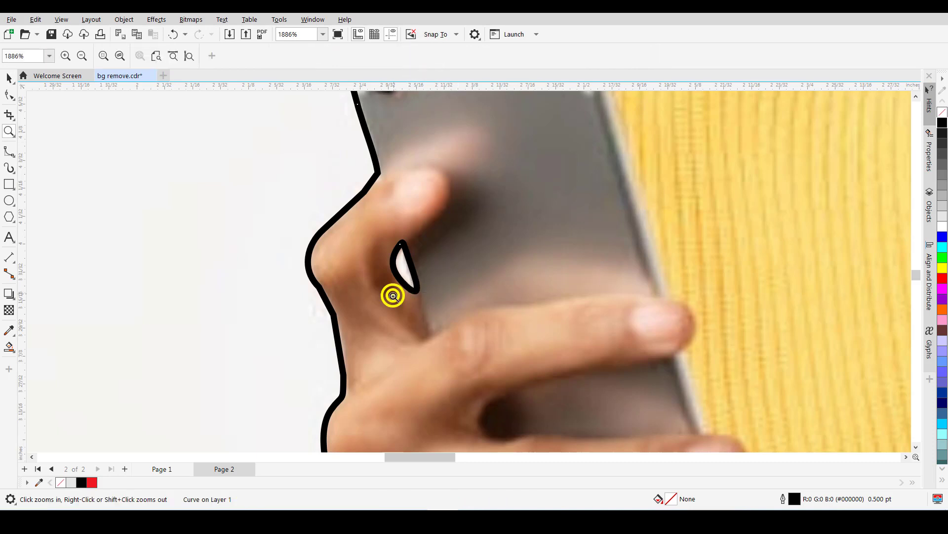
key("space")
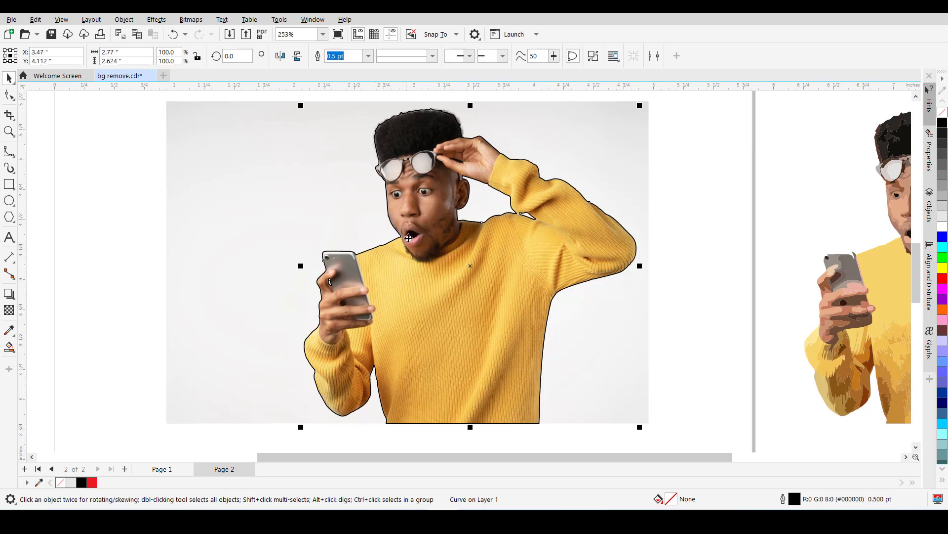
left_click(112, 324)
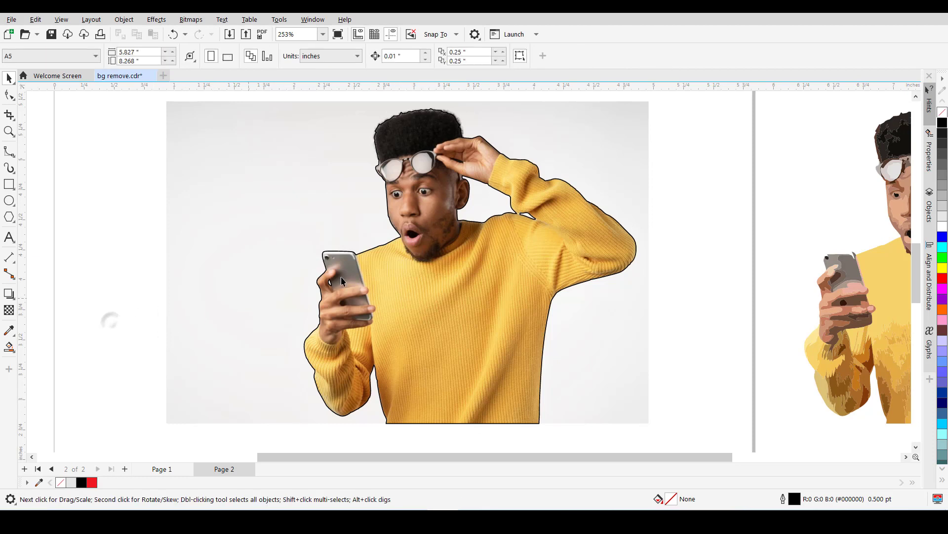
left_click(478, 230)
left_click(51, 357)
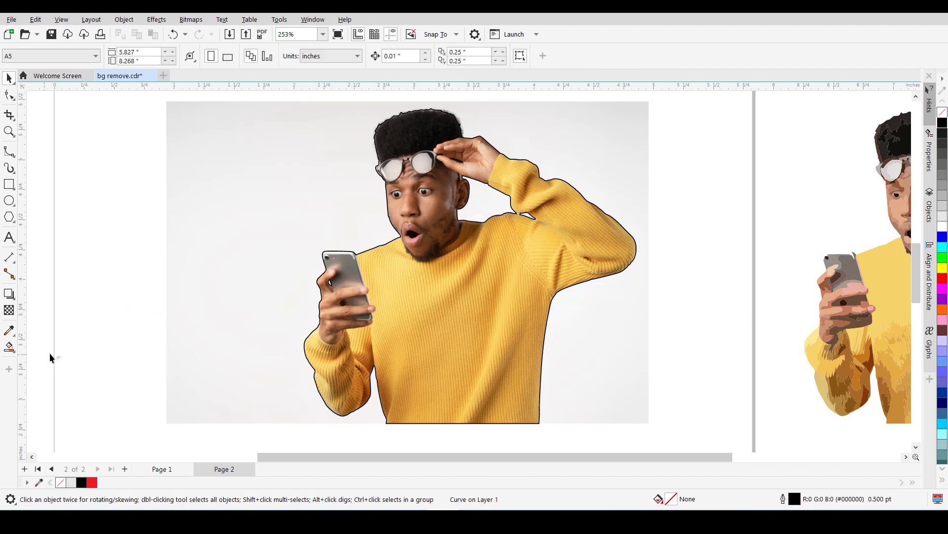
left_click(402, 259)
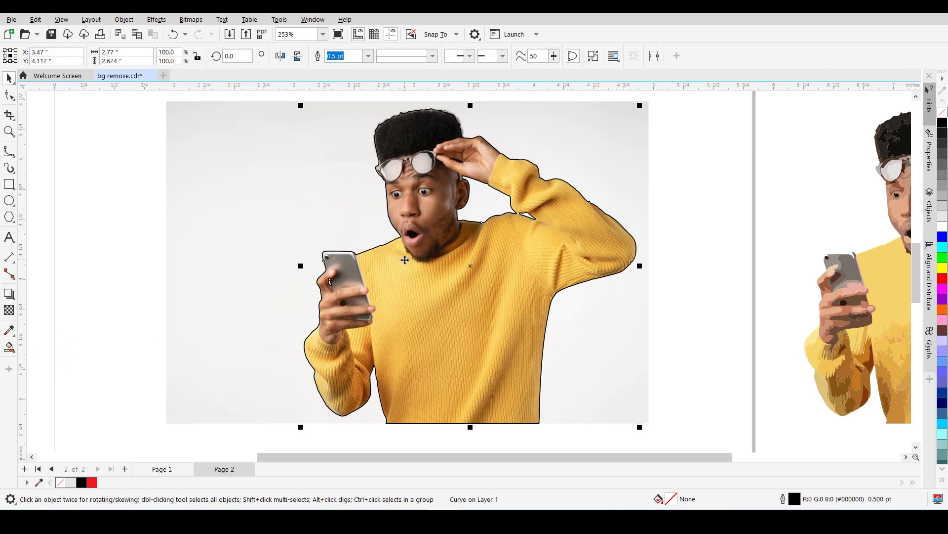
left_click(241, 226, "shift")
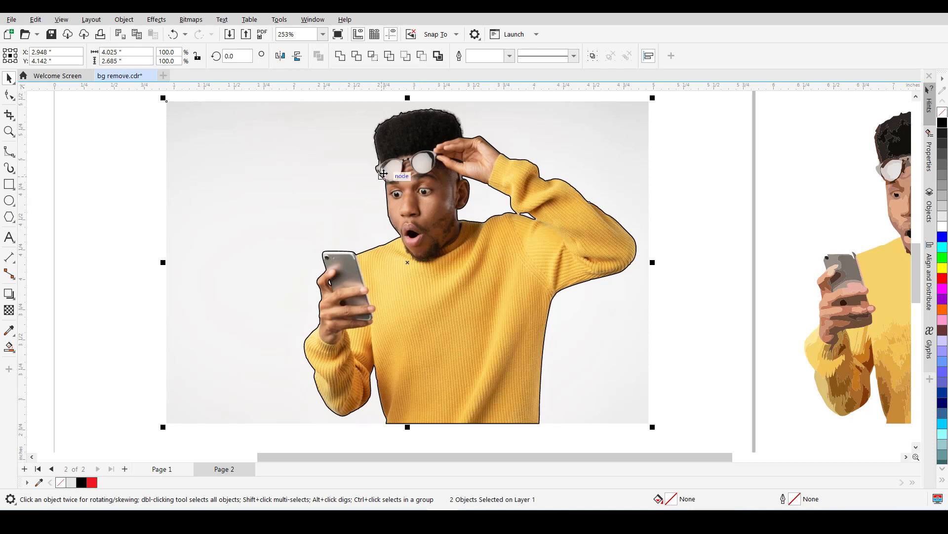
left_click(376, 58)
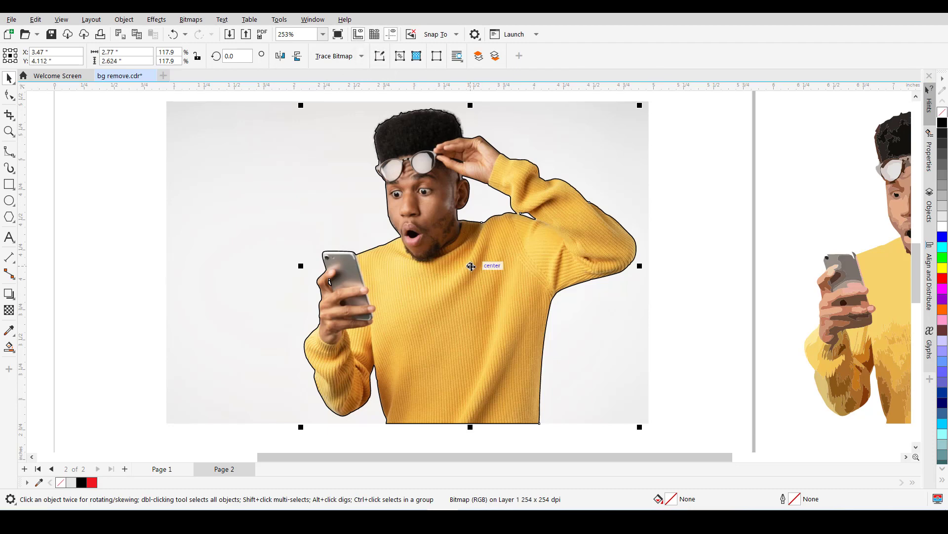
left_click_drag(472, 266, 157, 249)
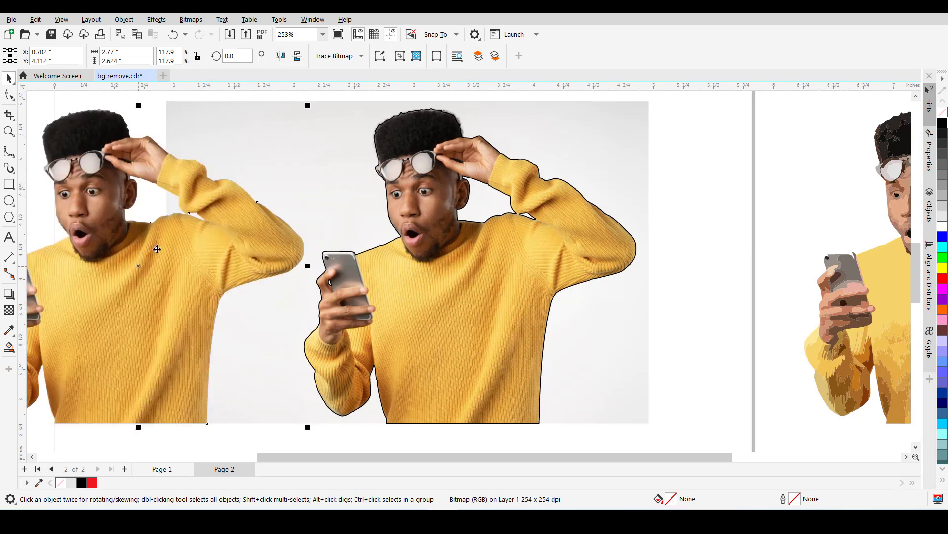
Delete the boundary curve and the original photo beneath it
right_click(204, 278)
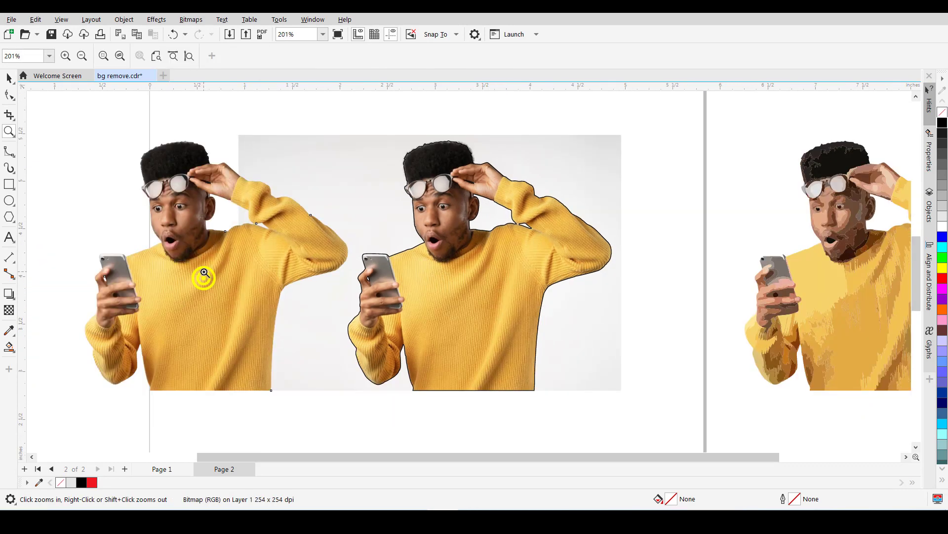
key("space")
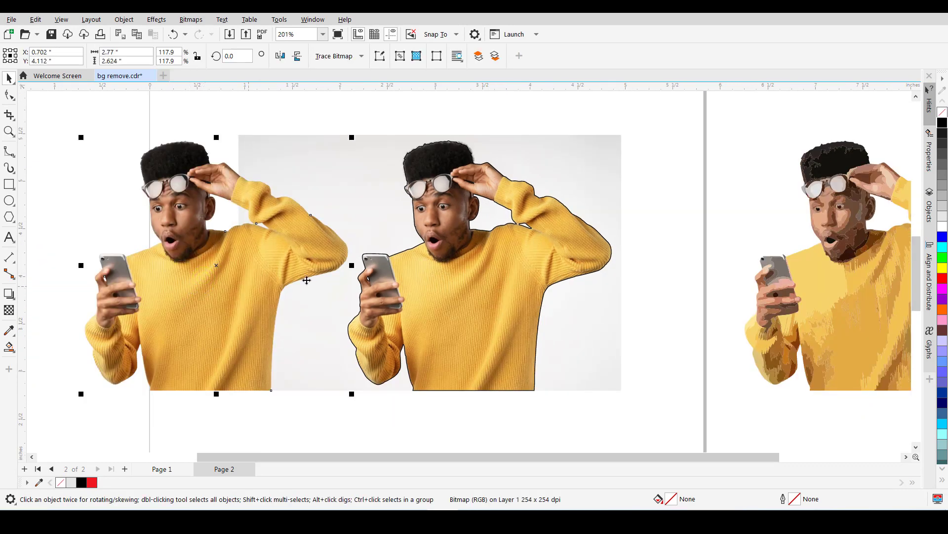
left_click(479, 296)
key("Delete")
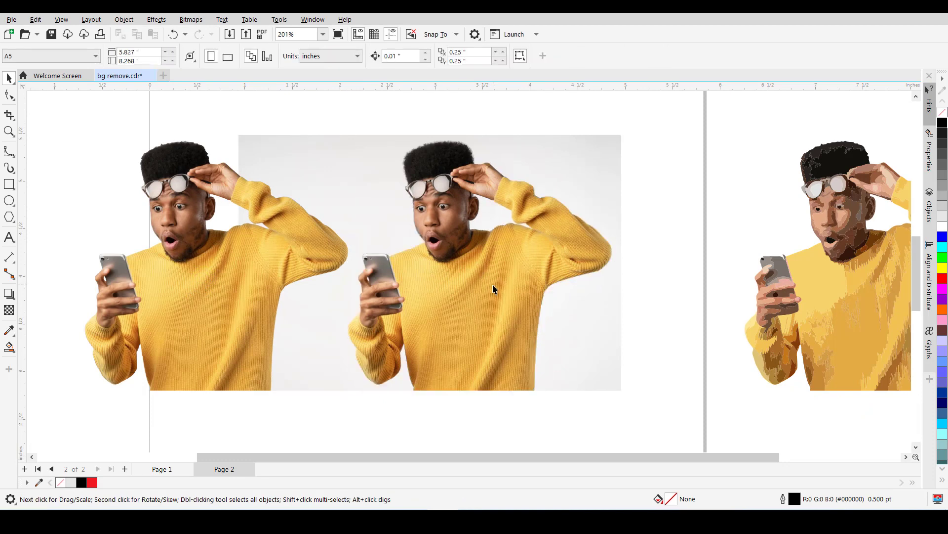
left_click(492, 283)
key("Delete")
Move the cut-out figure to the middle of the page
left_click(227, 301)
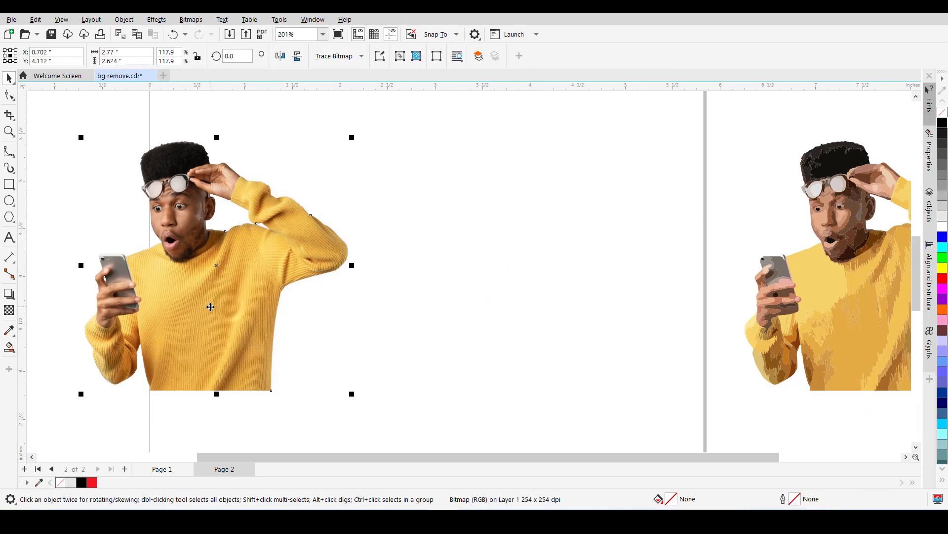
left_click_drag(263, 315, 423, 326)
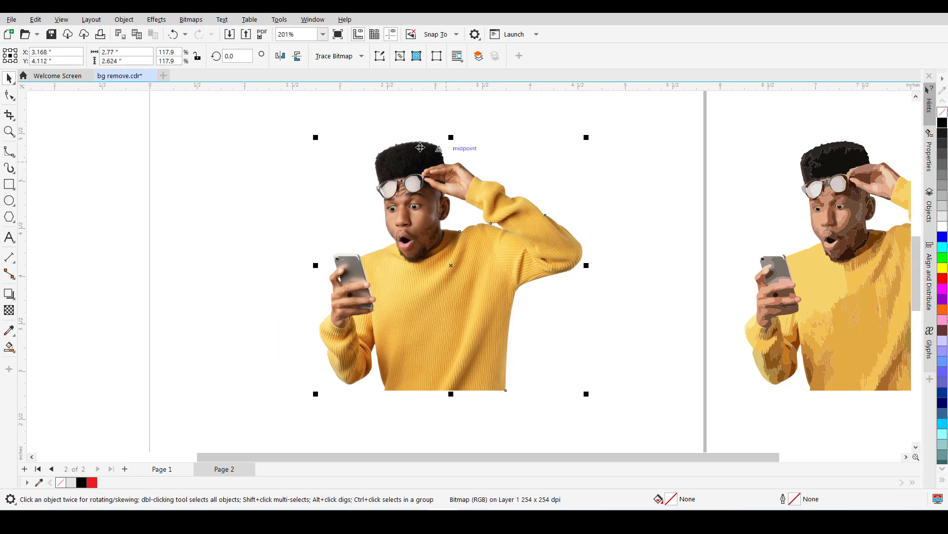
left_click(157, 19)
left_click(176, 35)
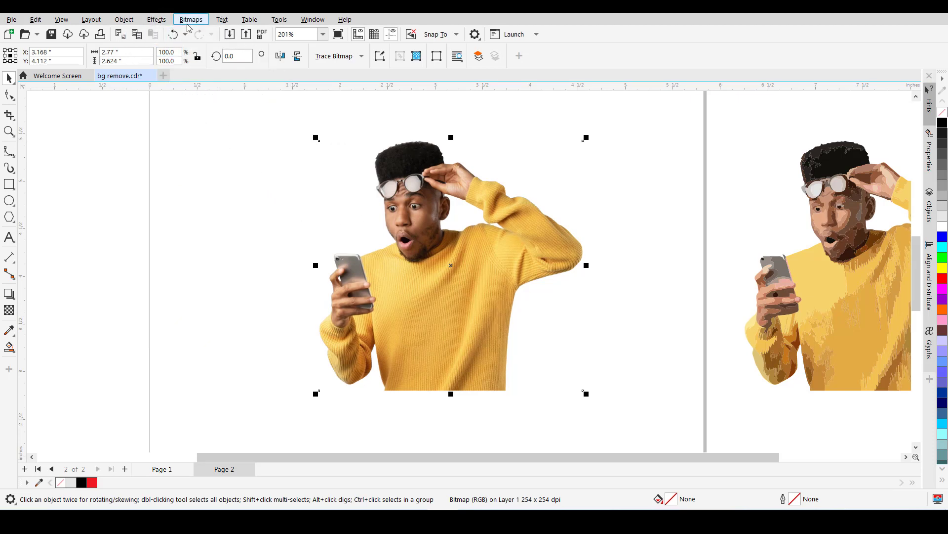
left_click(189, 20)
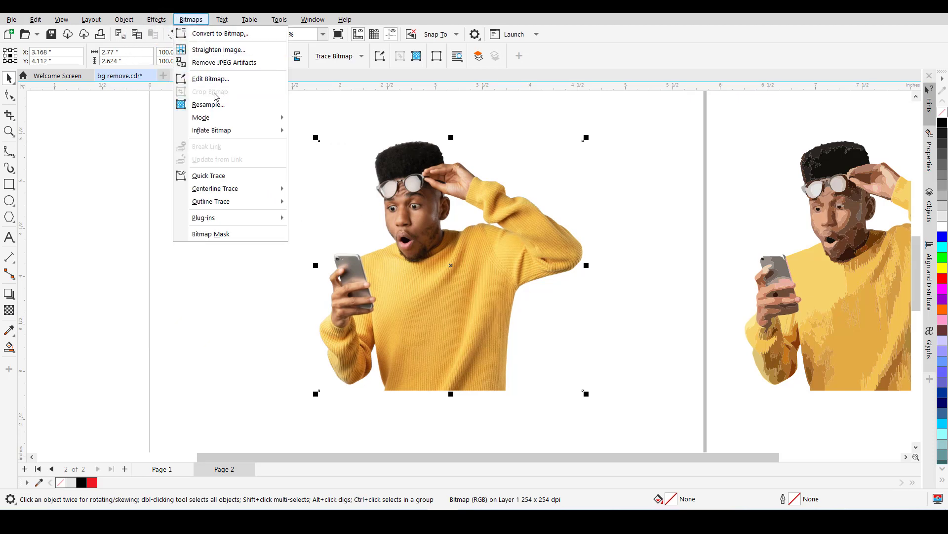
left_click(231, 291)
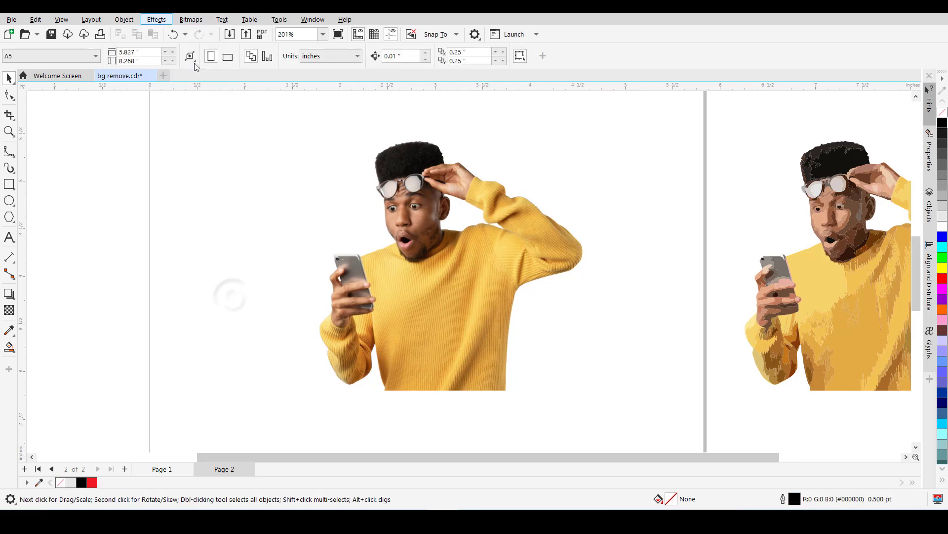
left_click(421, 231)
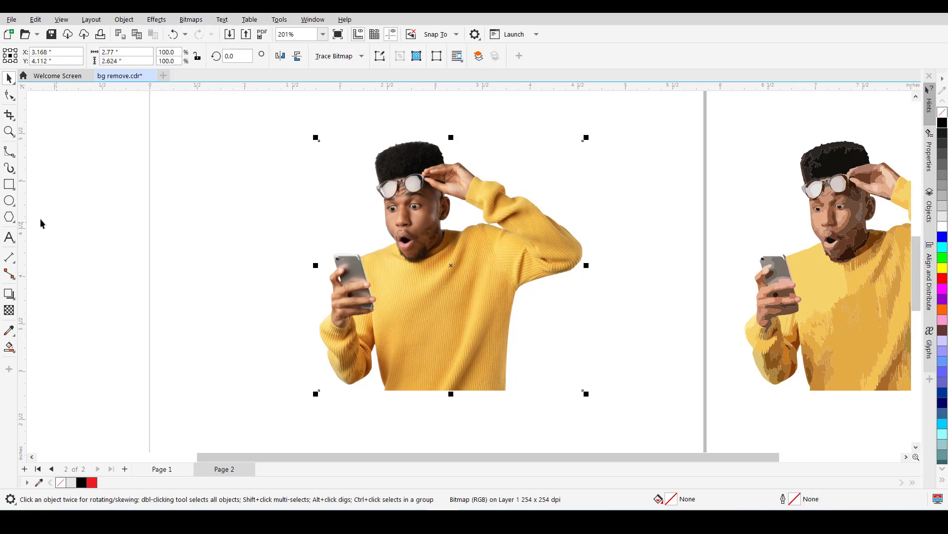
Create a page-sized rectangle behind the figure and fill it with the brown (#C67E32) sampled from the sweater's shaded edge
double_click(9, 184)
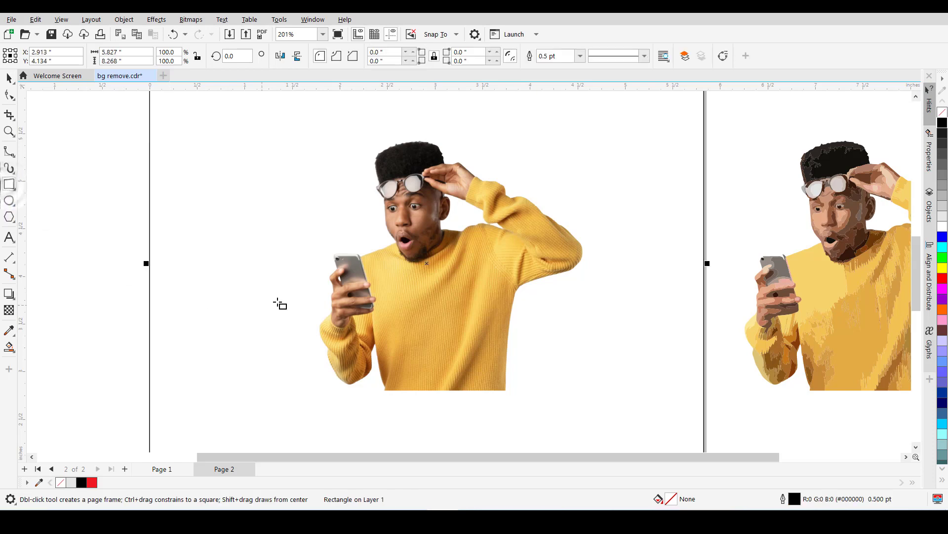
left_click(9, 330)
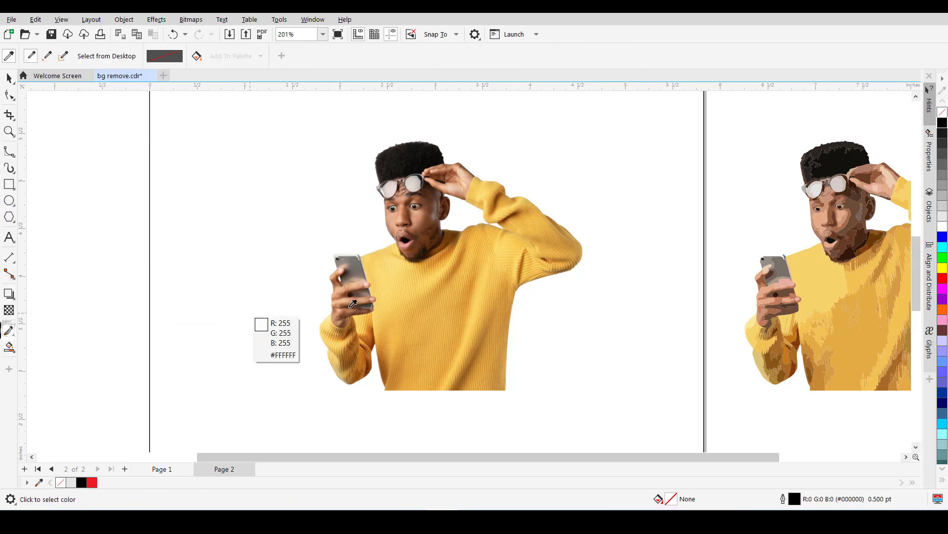
left_click(295, 375)
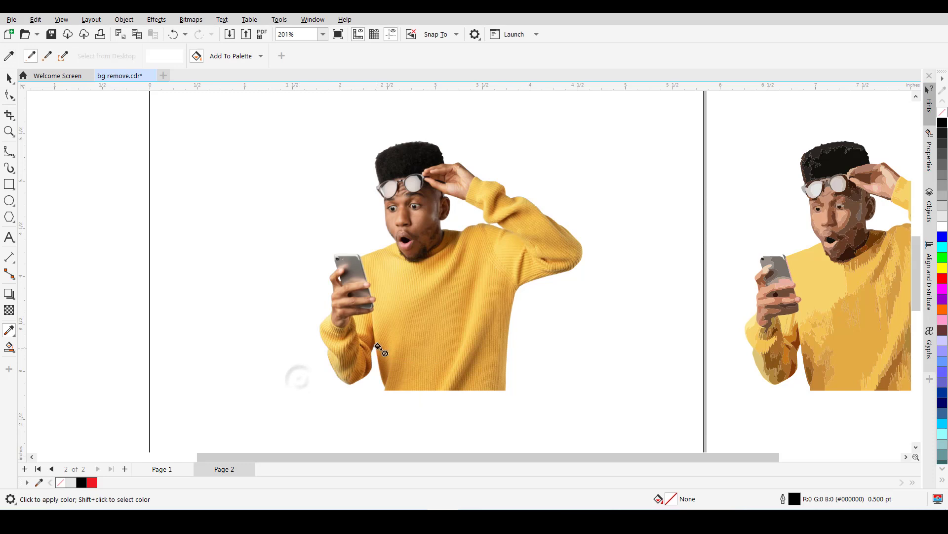
left_click(386, 360, "shift")
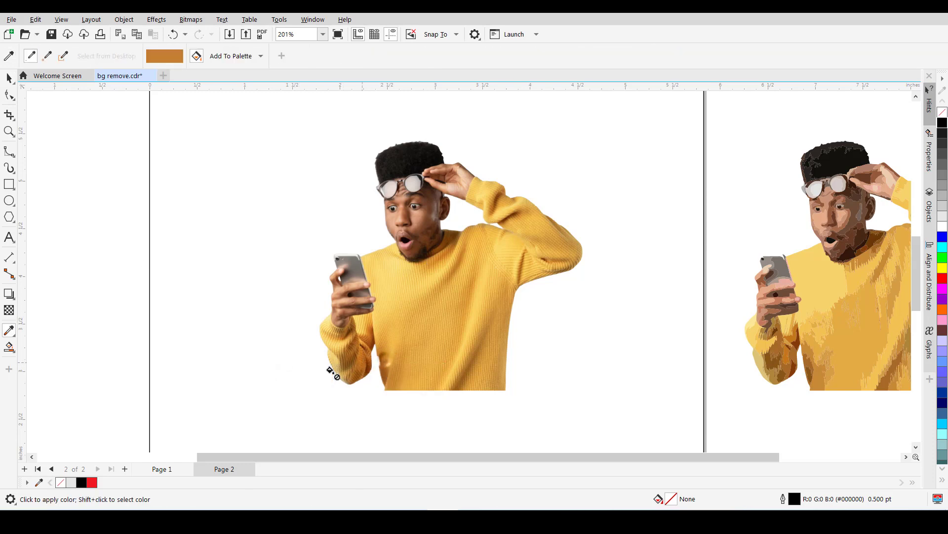
left_click(289, 372)
key("space")
Examine the cut-out figure's edges up close and at page scale against the brown background
key("z")
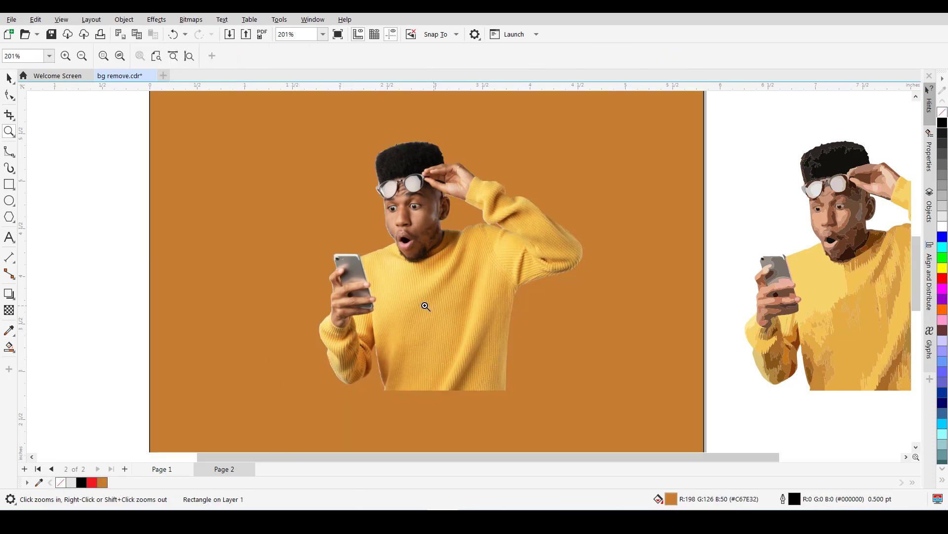
right_click(416, 308)
key("space")
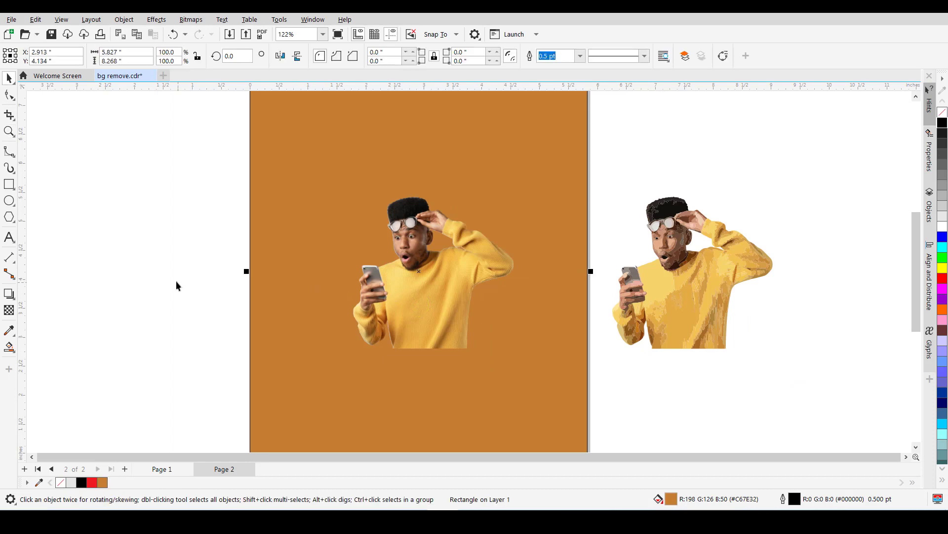
left_click(176, 284)
key("z")
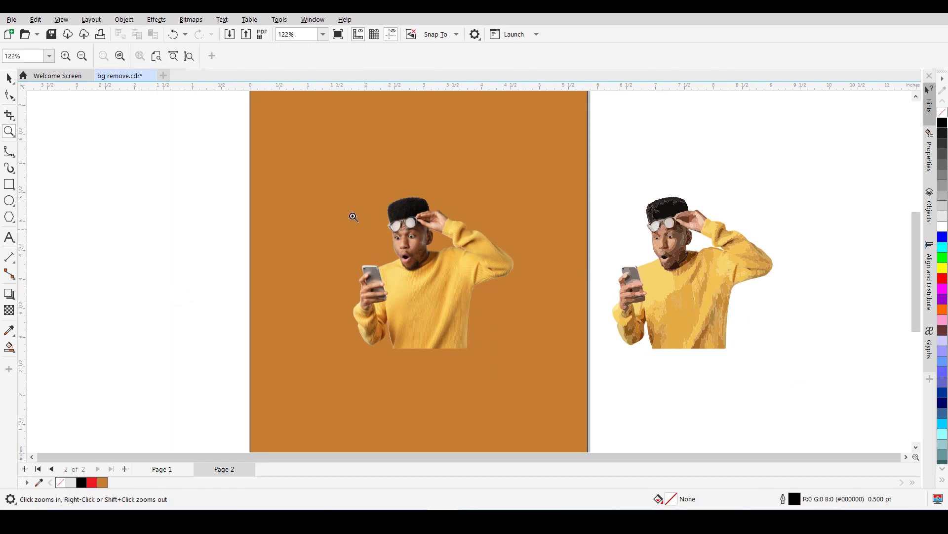
left_click_drag(329, 175, 568, 364)
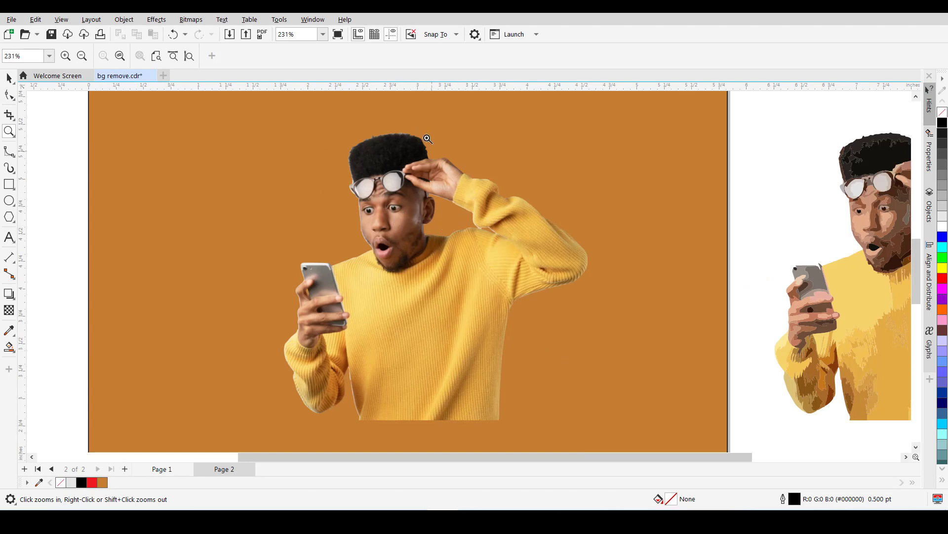
right_click(362, 226)
key("space")
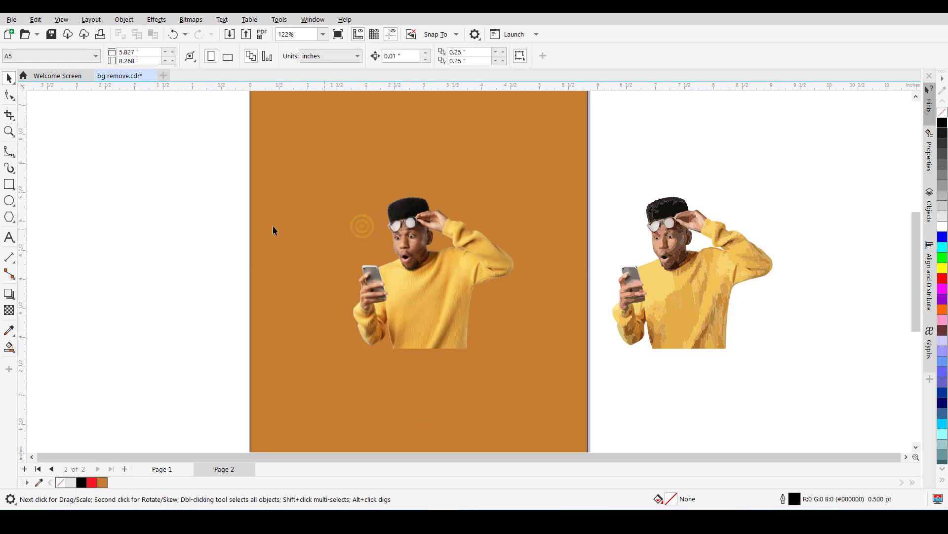
left_click(213, 238)
Look at the Outline Trace options available for the cut-out figure's bitmap
left_click(426, 270)
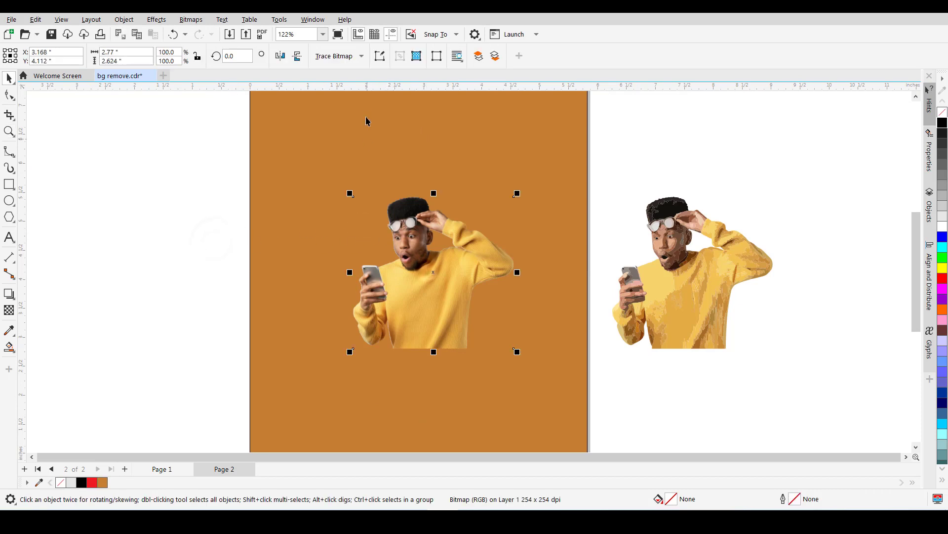
left_click(362, 57)
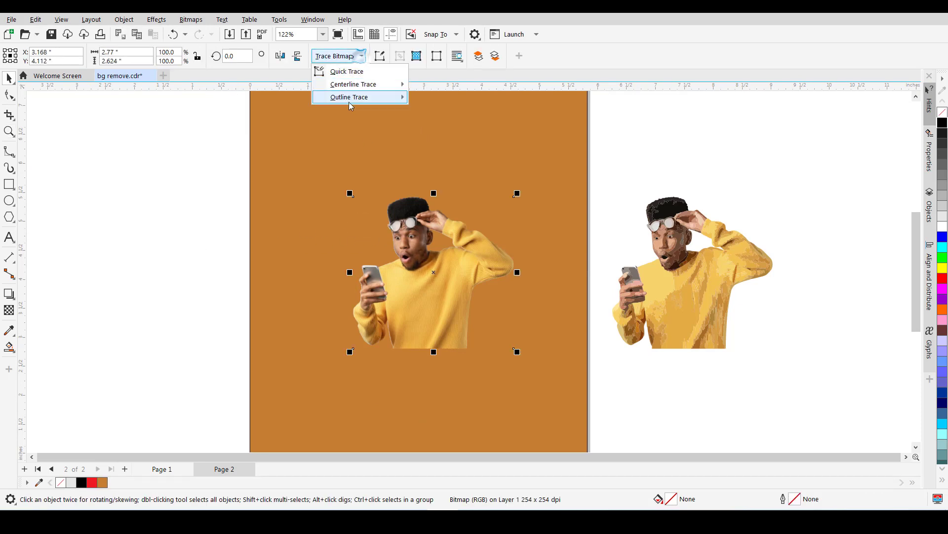
mouse_move(351, 98)
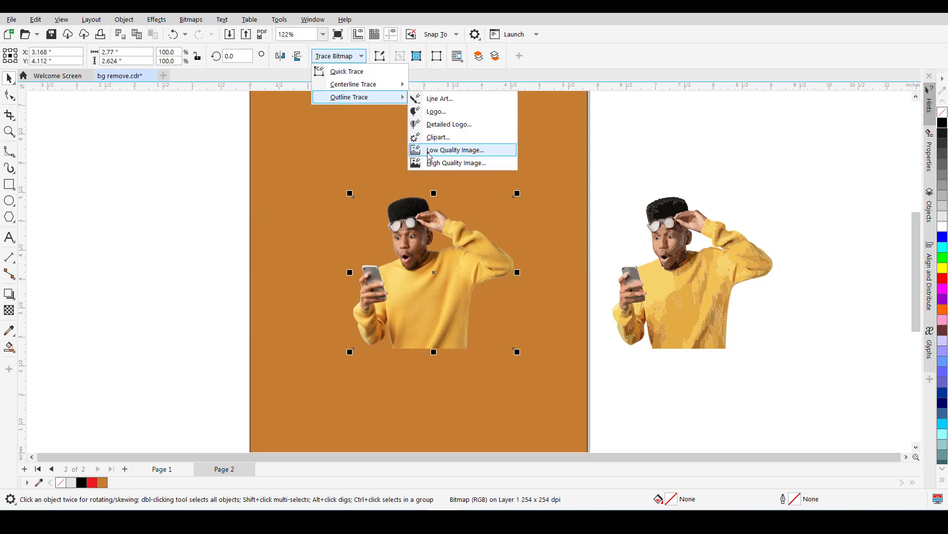
left_click(197, 203)
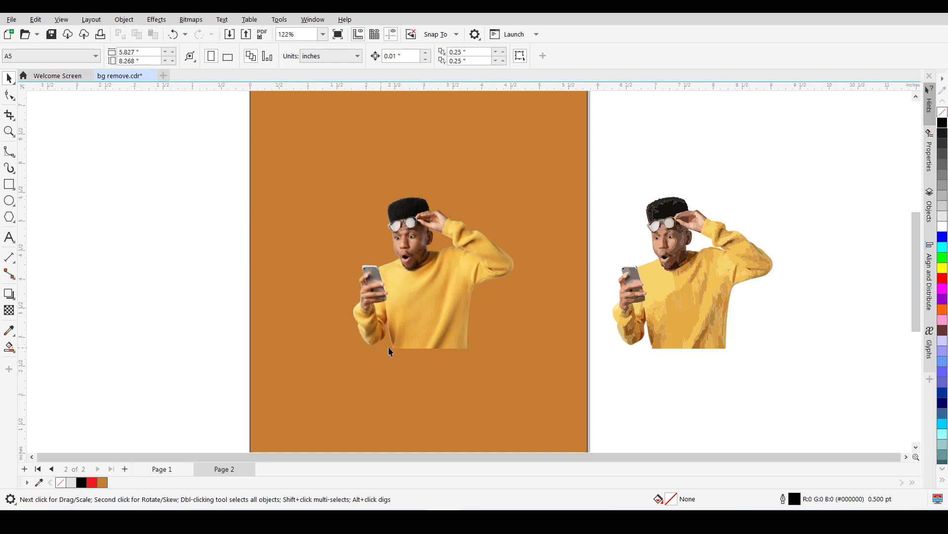
Try a black fill on the background rectangle, and return it to the brown R198 G126 B50
left_click(330, 255)
left_click(81, 481)
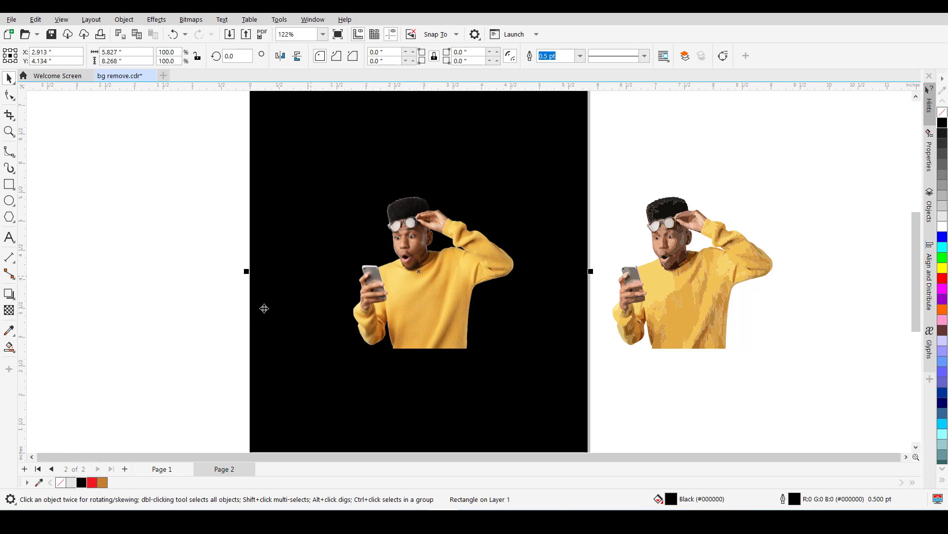
double_click(102, 481)
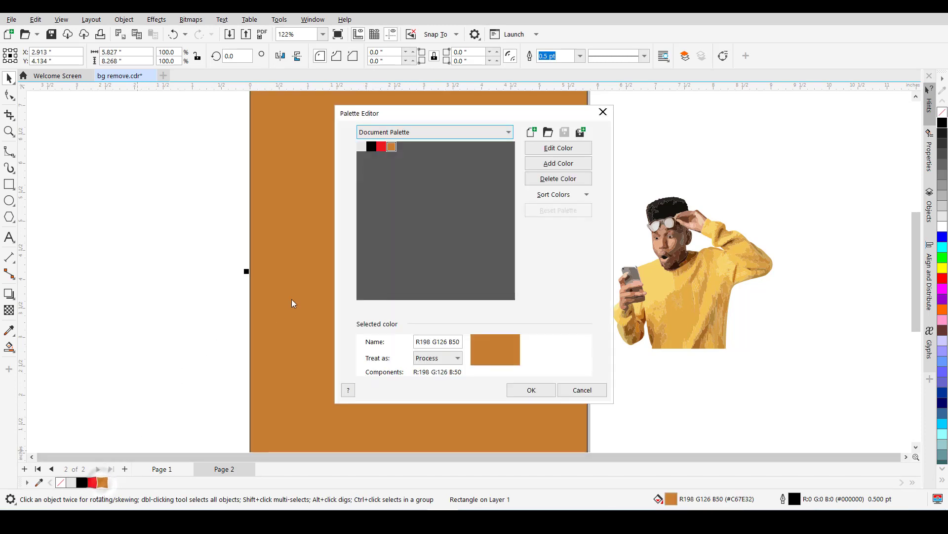
left_click(586, 390)
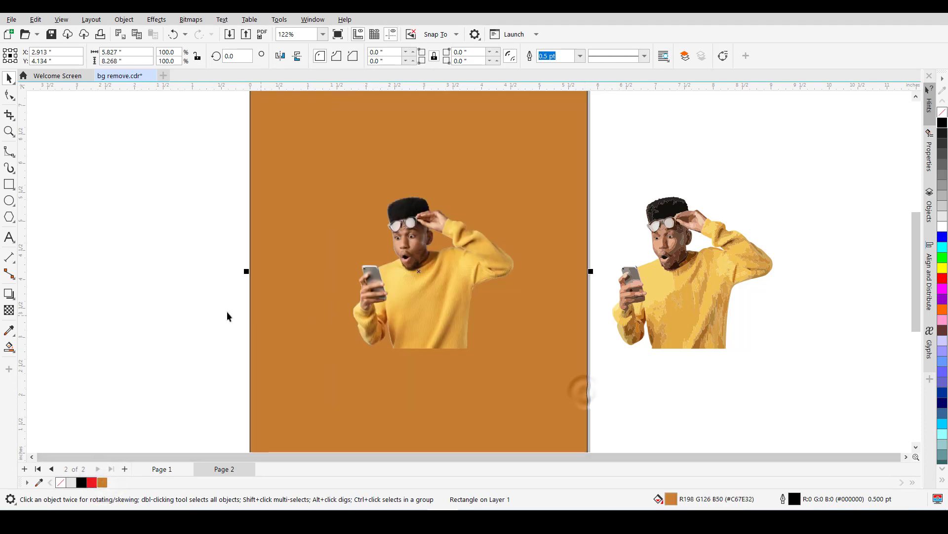
Delete all the traced vector pieces of the man beside the page
left_click(196, 310)
mouse_move(810, 169)
left_mouse_down()
mouse_move(662, 289)
mouse_move(588, 387)
left_mouse_up()
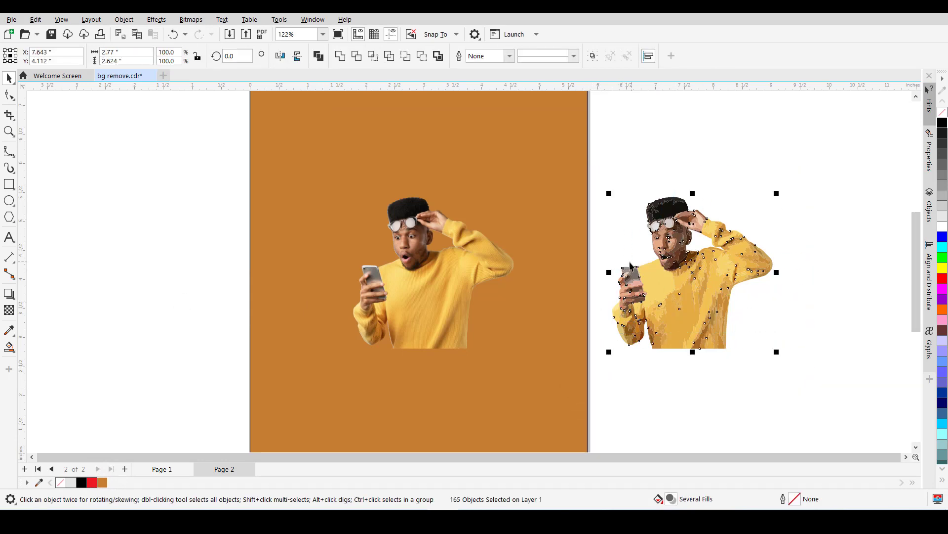
key("Delete")
Enlarge the cut-out figure proportionally to about 4.5 by 4.3 inches so it fills most of the page width
left_click(417, 299)
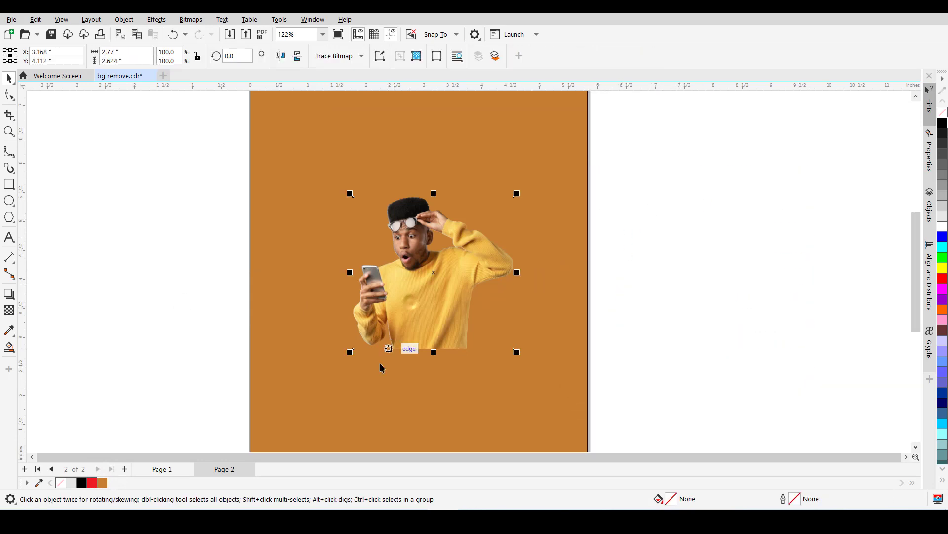
left_click_drag(349, 349, 285, 413)
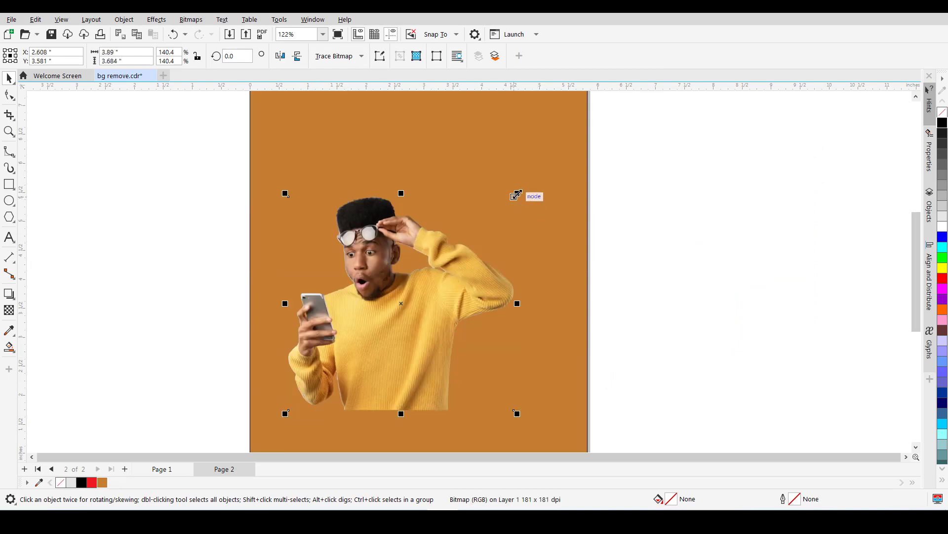
left_click_drag(517, 194, 560, 157)
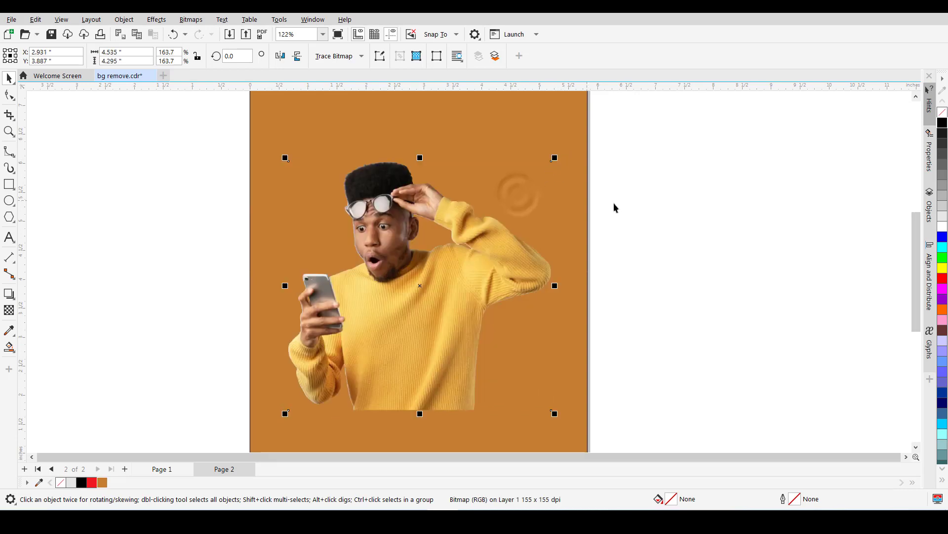
left_click(625, 201)
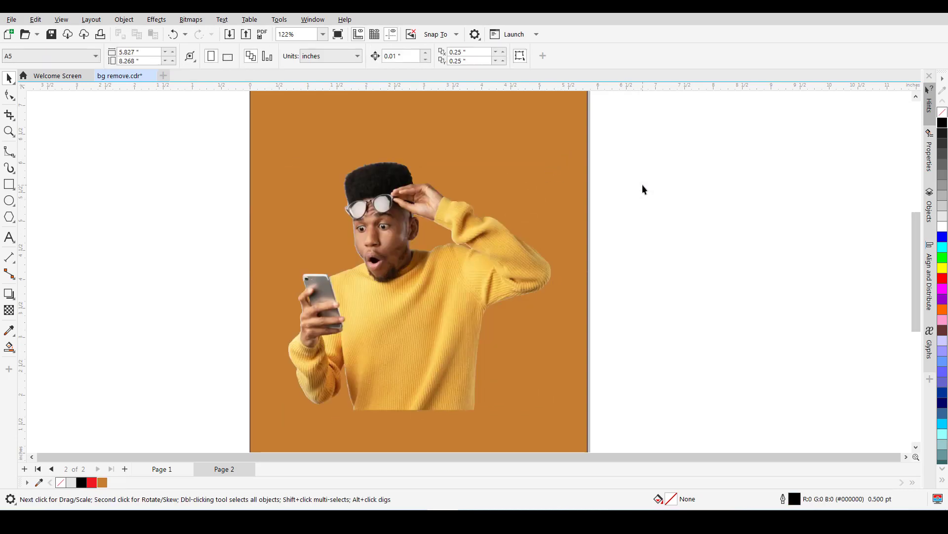